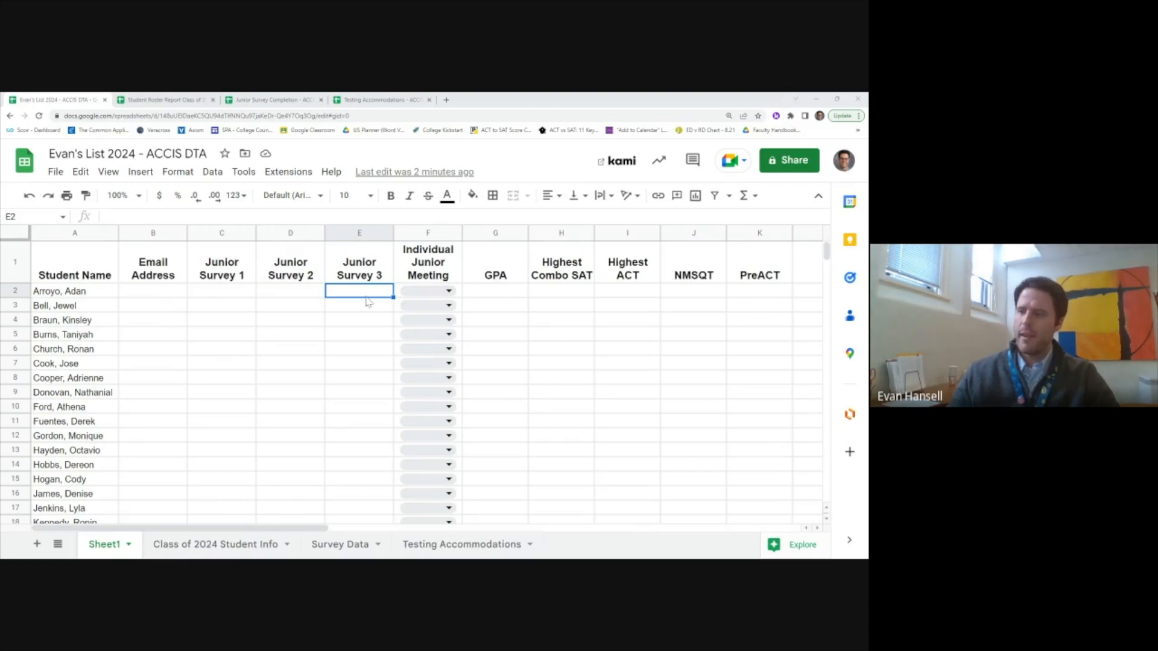
Step: Scroll across Sheet1 and bring up the Student Roster Report Class of 2024 spreadsheet
{"action": "left_click_drag", "start_coordinate": [283, 533], "coordinate": [363, 531]}
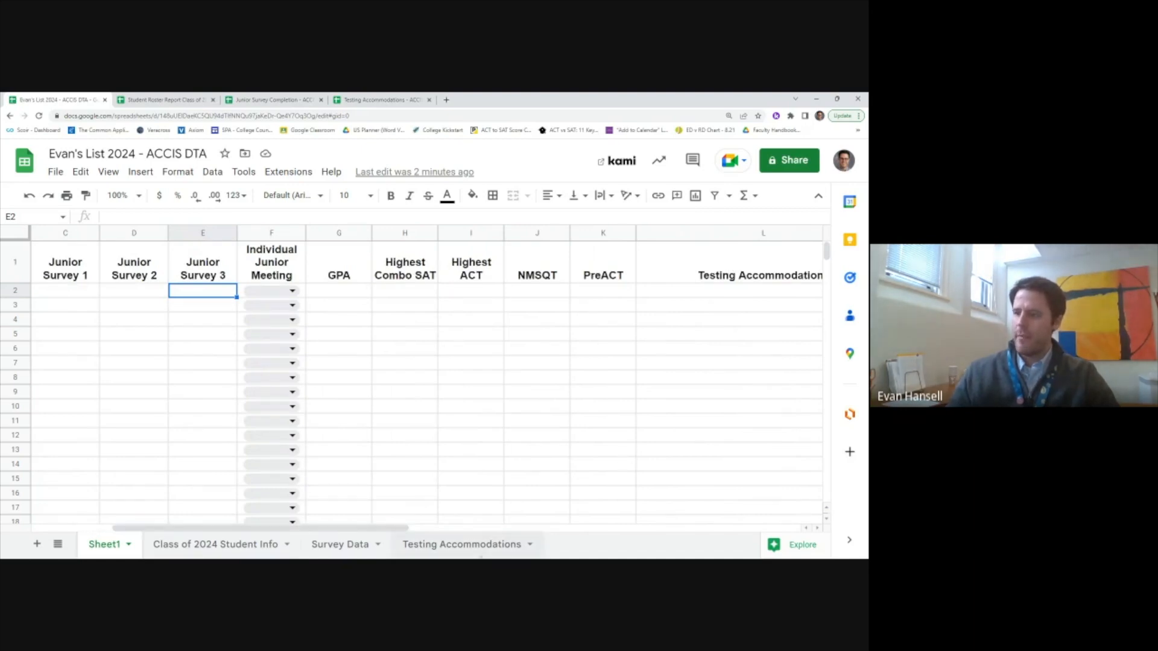
{"action": "left_click_drag", "start_coordinate": [321, 529], "coordinate": [261, 528]}
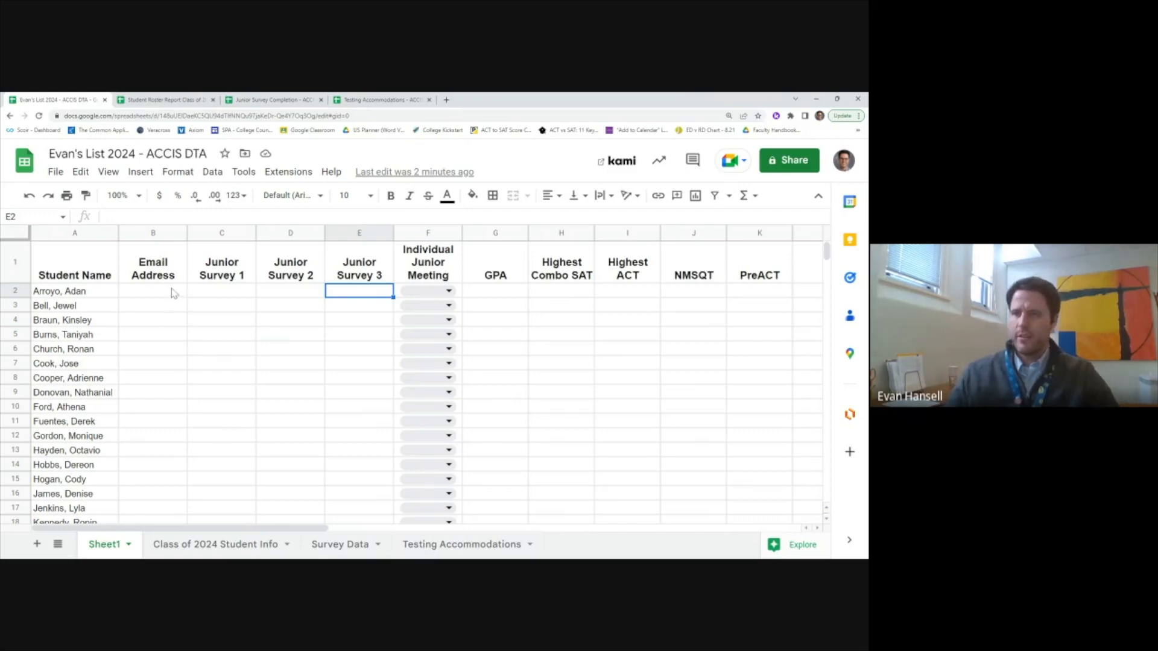
{"action": "left_click", "coordinate": [164, 100]}
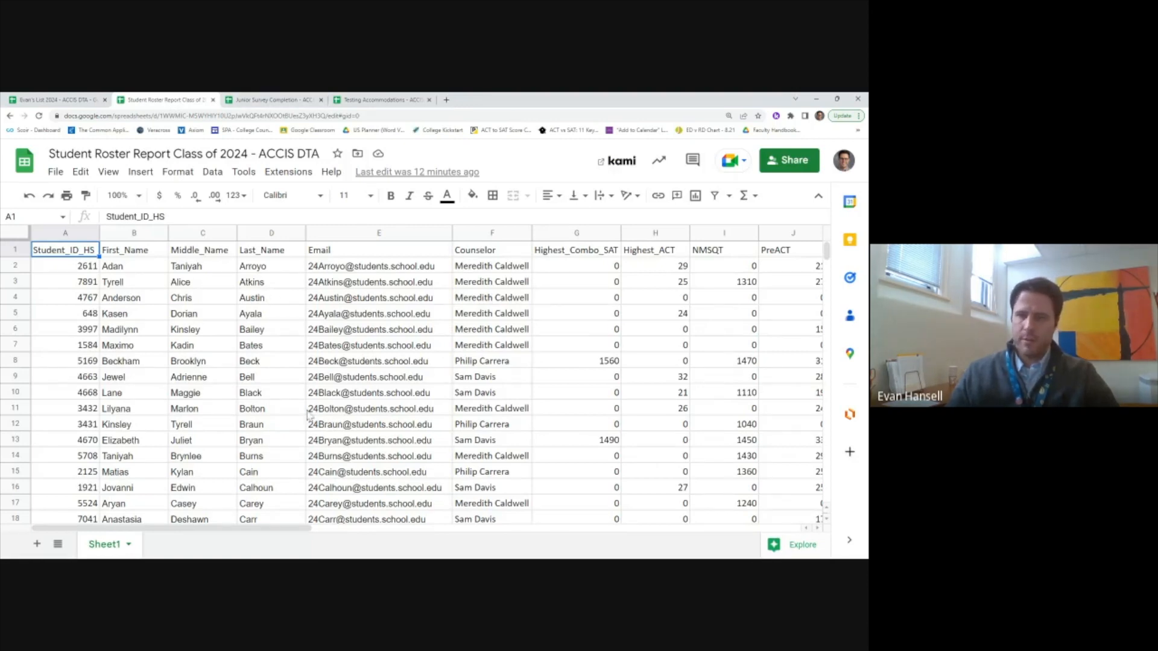
Step: Review the Junior Survey Completion, Testing Accommodations and Student Roster spreadsheets, ending on the 2024 list workbook
{"action": "left_click", "coordinate": [306, 101]}
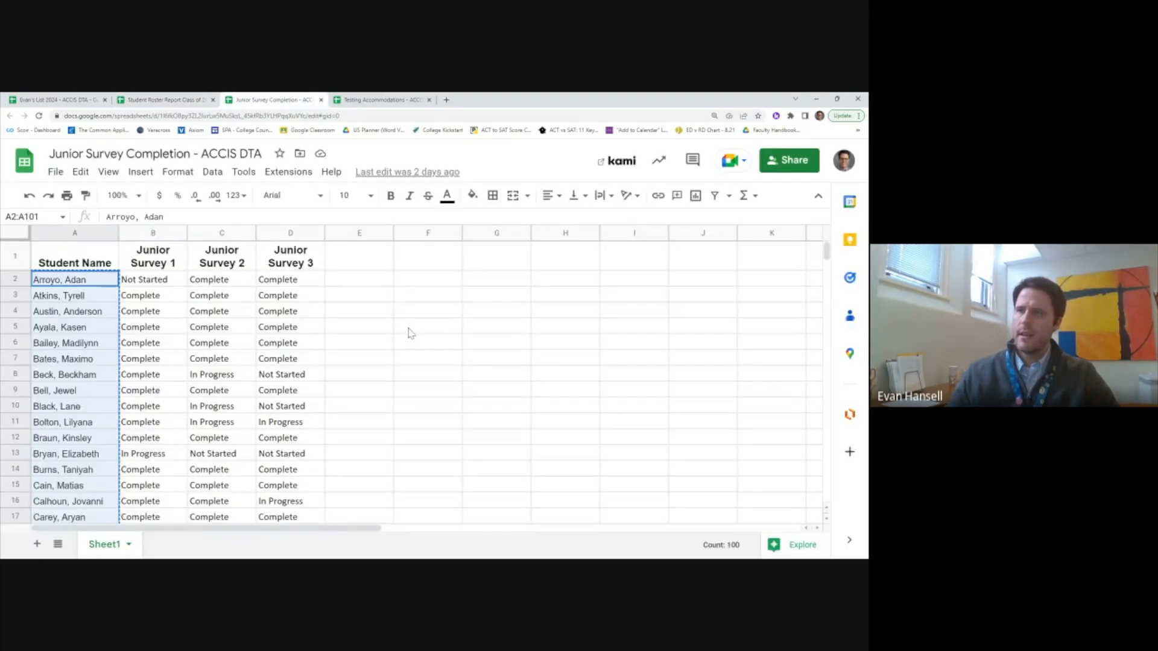
{"action": "left_click", "coordinate": [374, 100]}
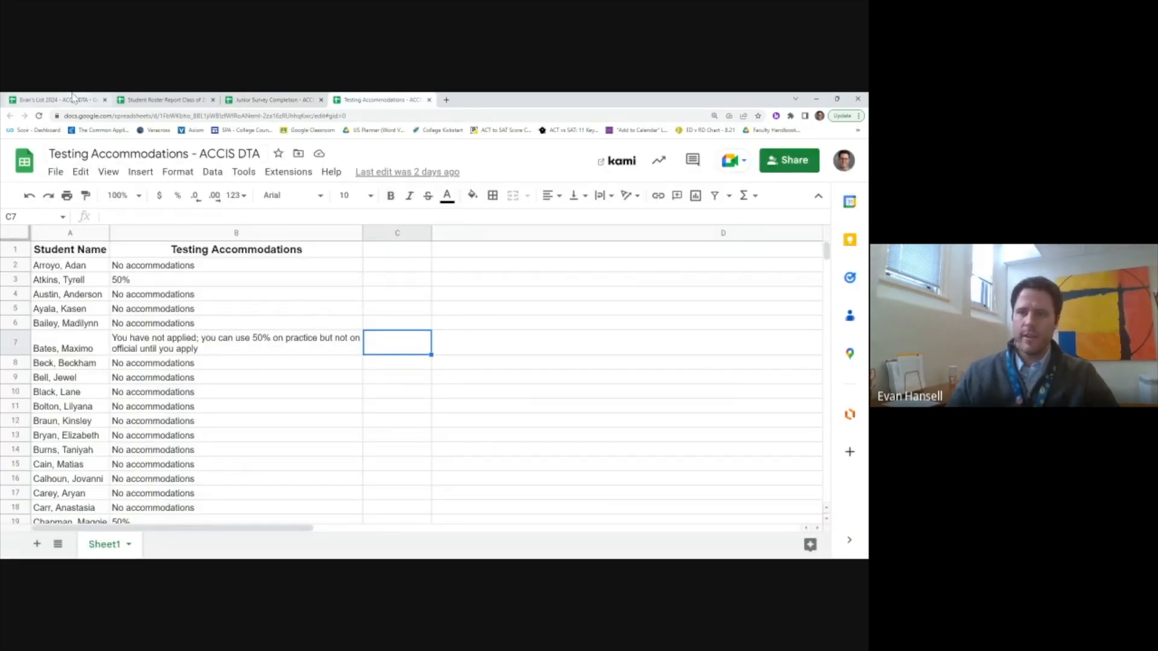
{"action": "left_click", "coordinate": [51, 100]}
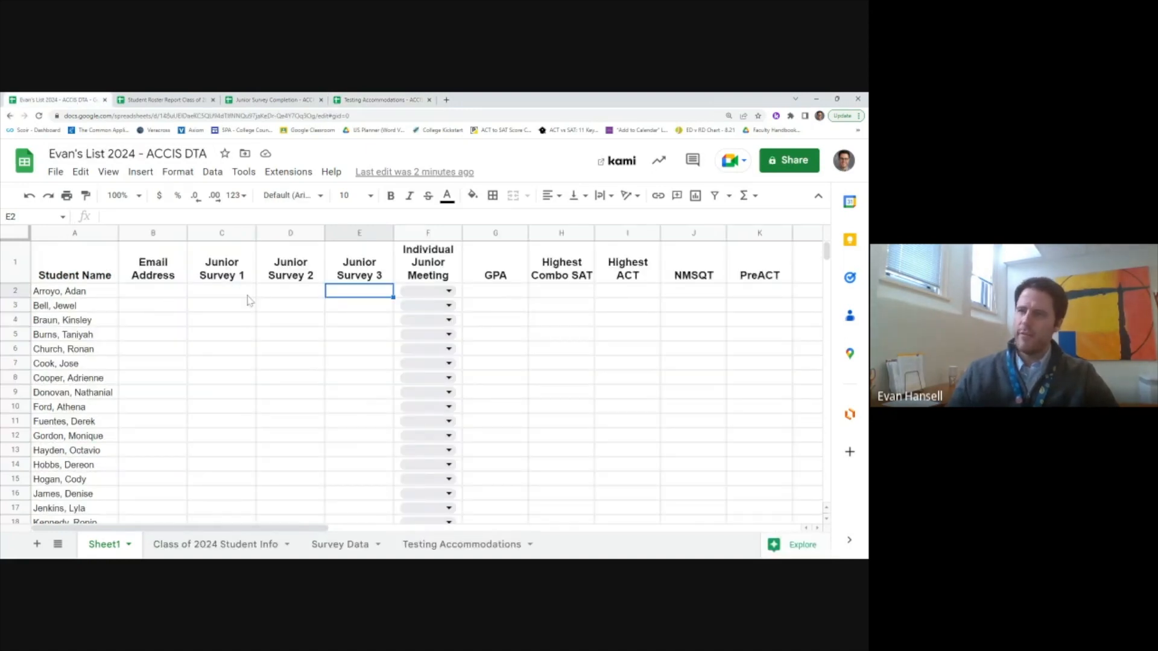
{"action": "left_click", "coordinate": [156, 100]}
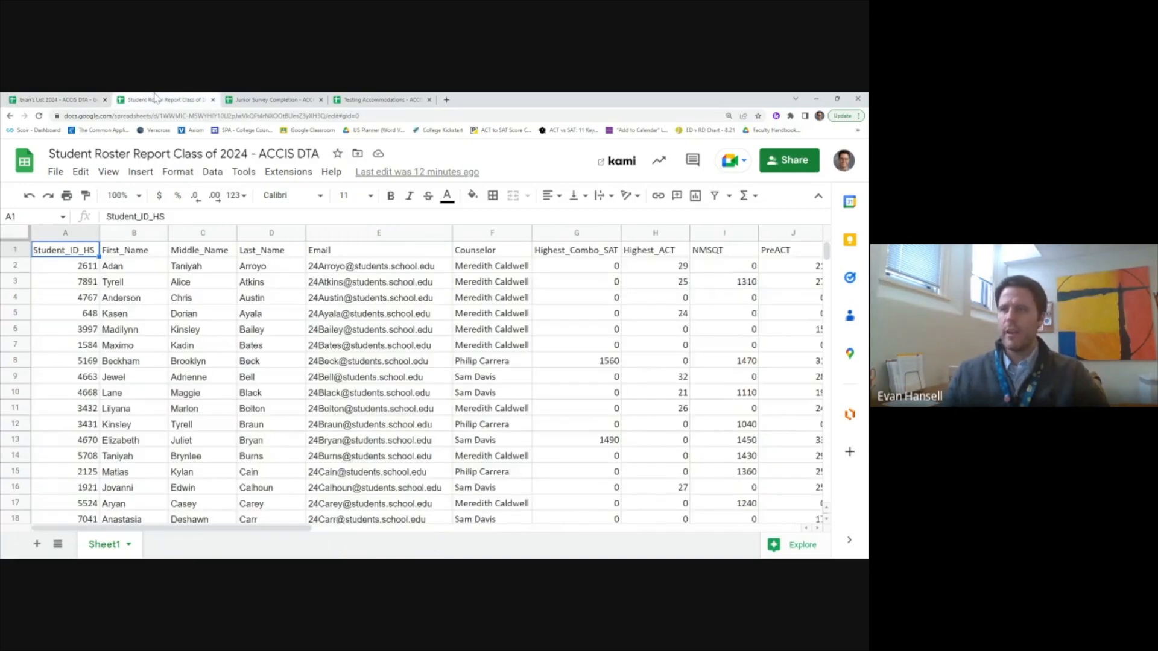
{"action": "left_click", "coordinate": [70, 99]}
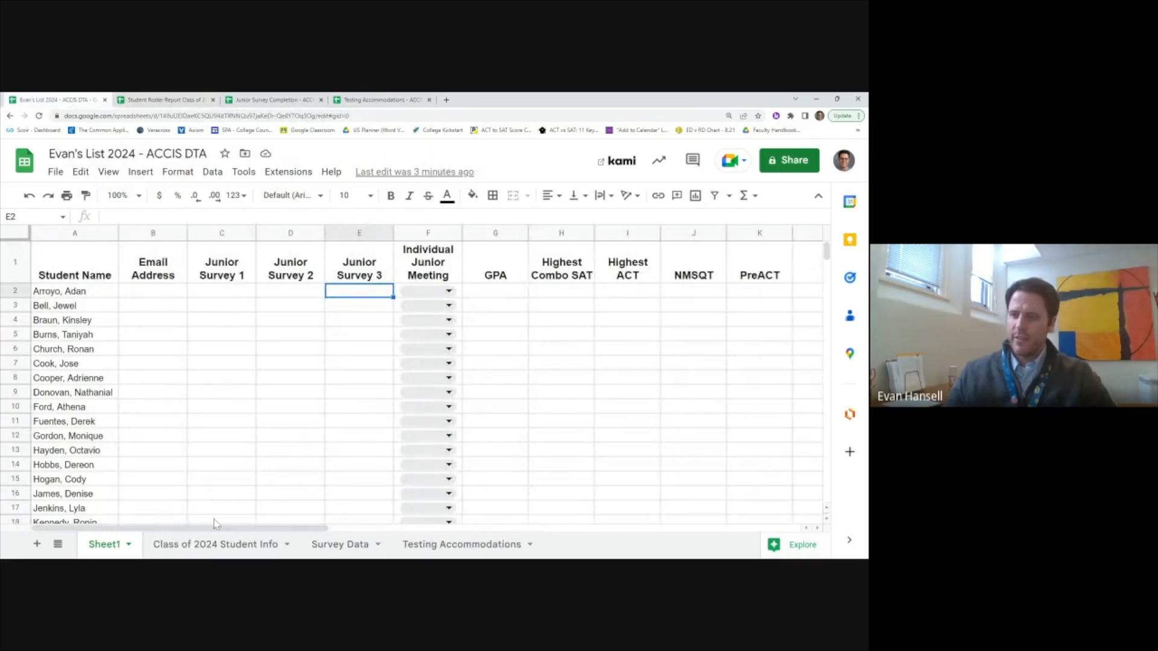
Step: On Class of 2024 Student Info, start an =IMPORTRANGE formula in A1 using the roster spreadsheet's copied URL
{"action": "left_click", "coordinate": [207, 545]}
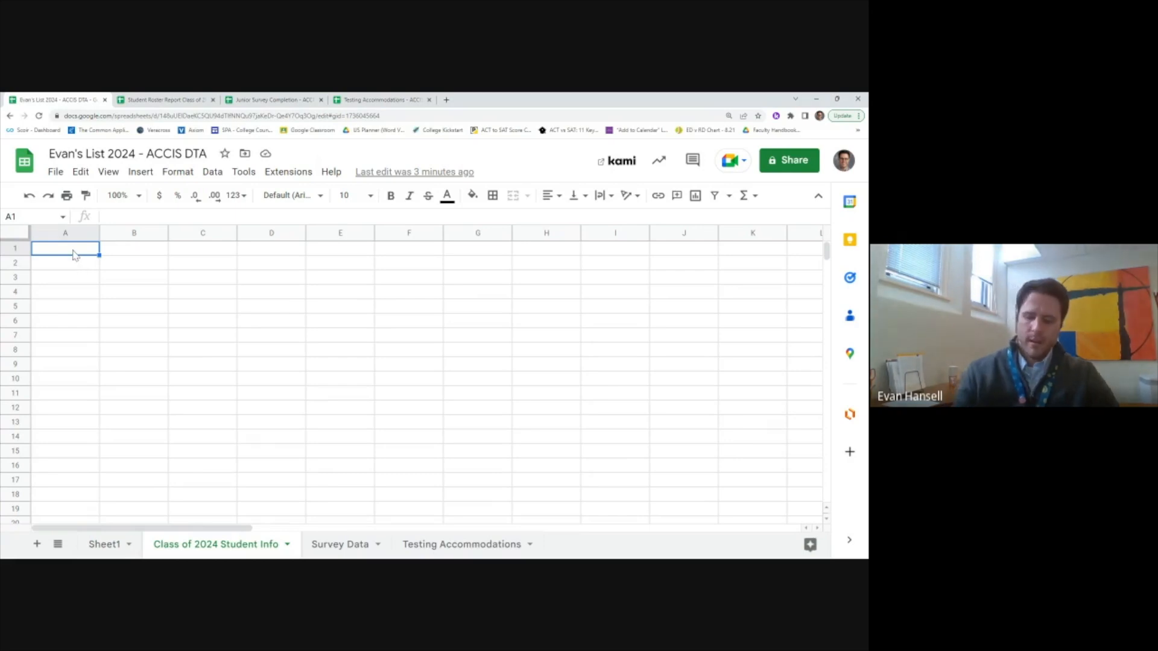
{"action": "type", "text": "="}
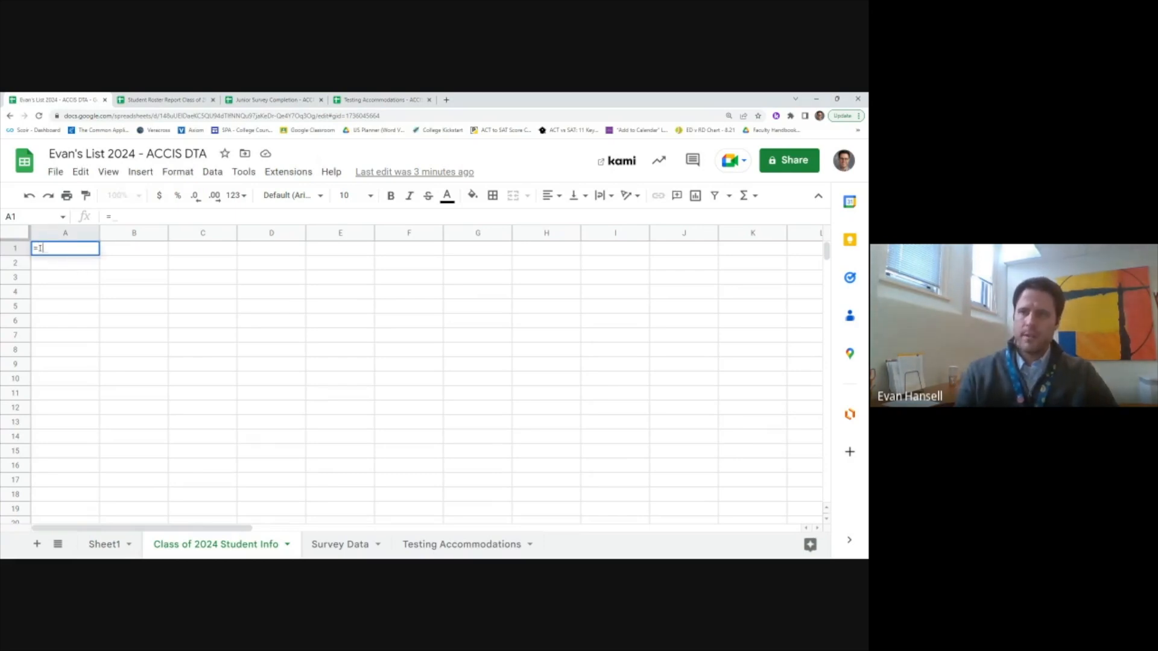
{"action": "type", "text": "IMPORTRANGE(\""}
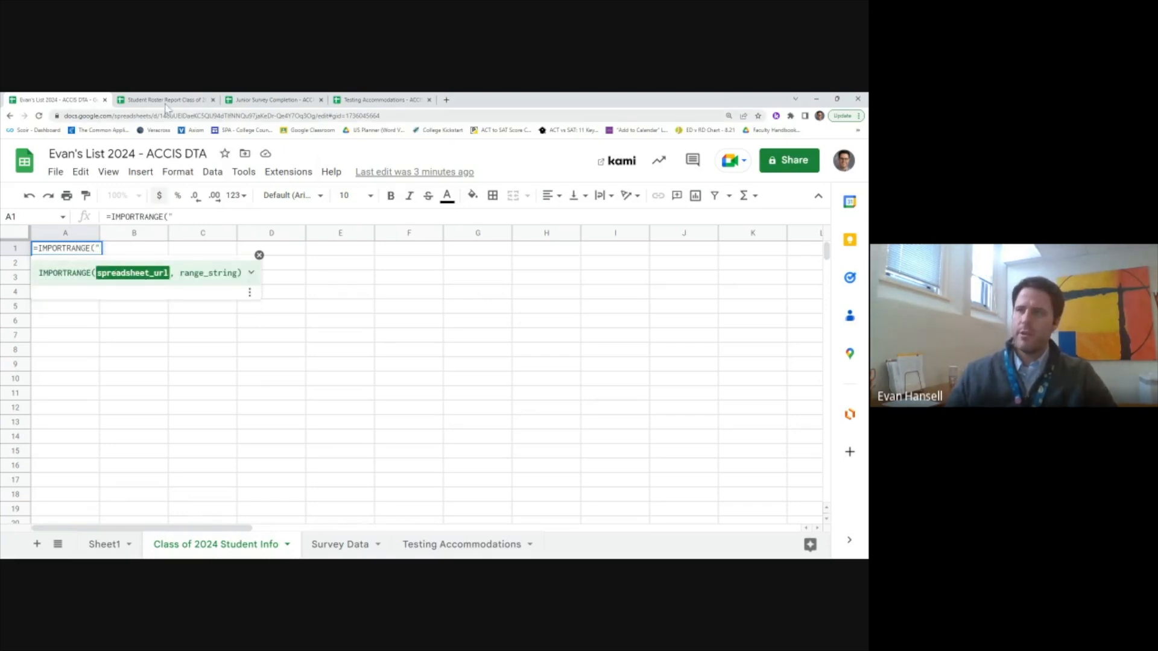
{"action": "left_click", "coordinate": [166, 101]}
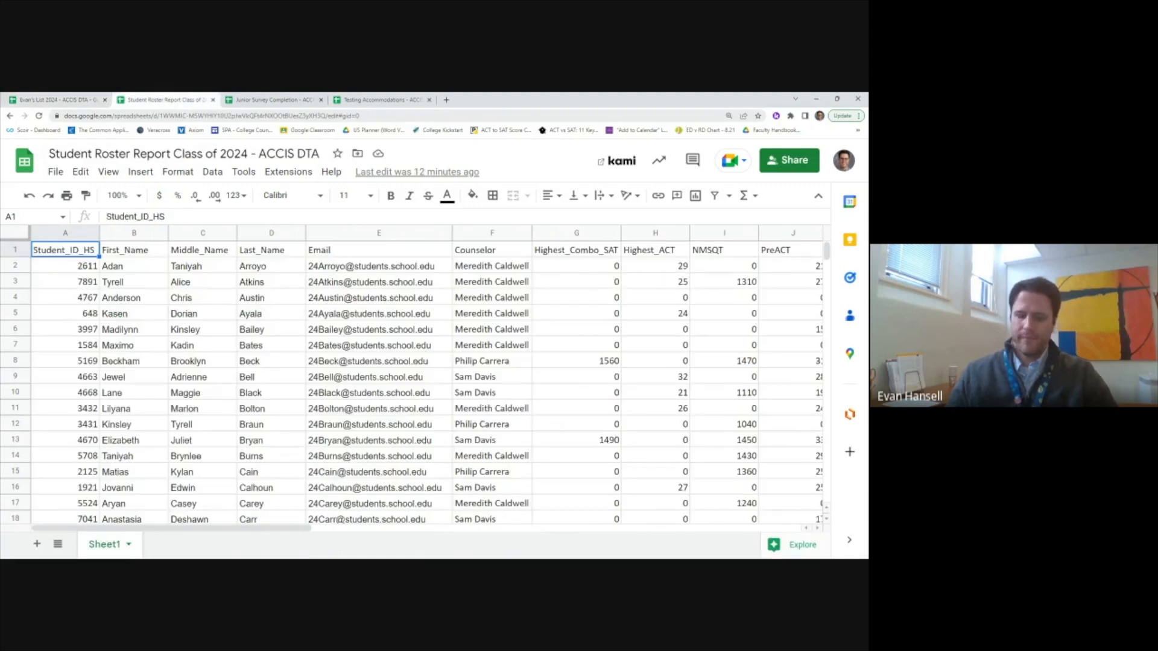
{"action": "left_click", "coordinate": [181, 116]}
{"action": "left_click", "coordinate": [63, 99]}
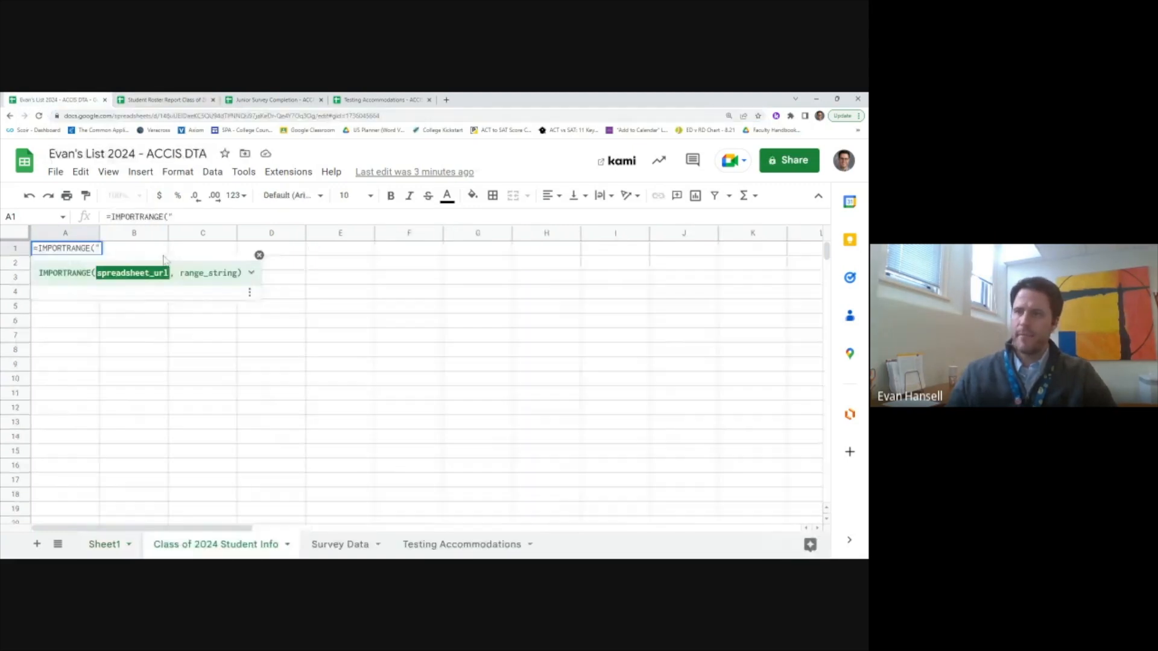
{"action": "type", "text": "\",\""}
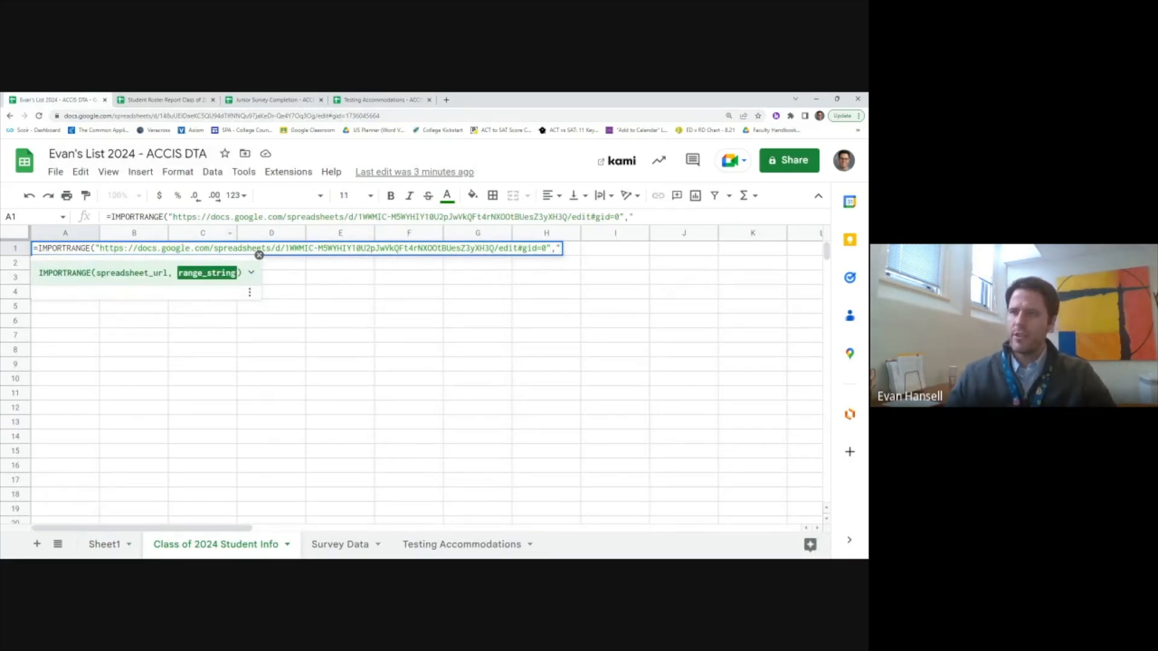
Step: Check how far the roster's columns extend, then finish the range as Sheet1!A1:AD101 and commit
{"action": "left_click", "coordinate": [169, 101]}
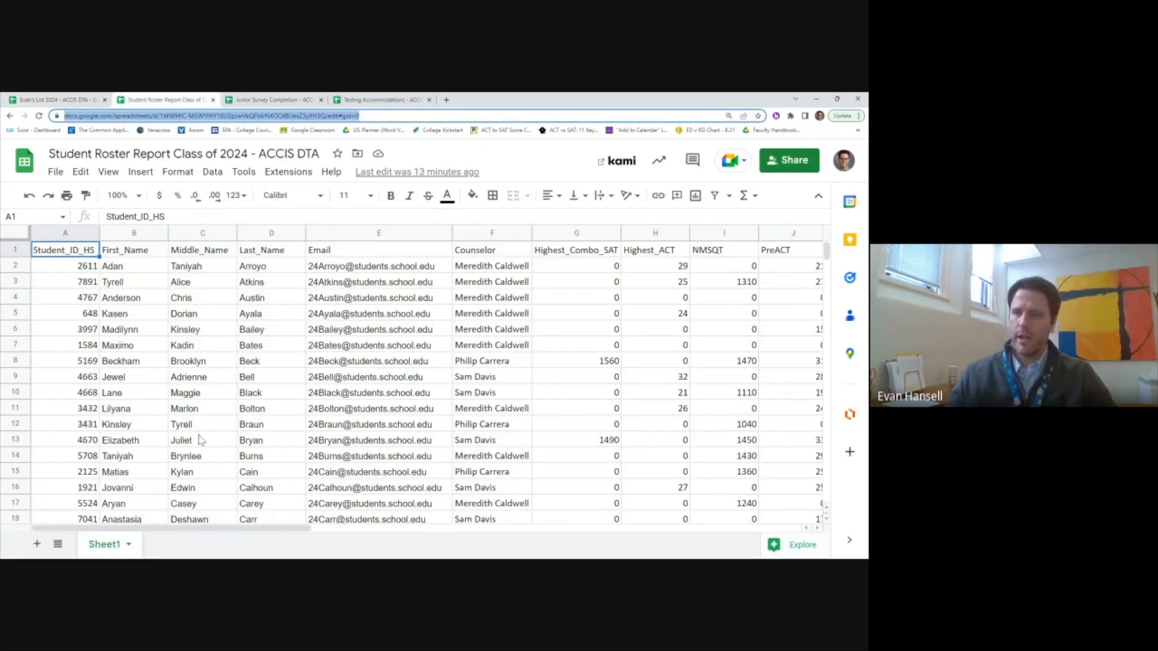
{"action": "left_click_drag", "start_coordinate": [230, 528], "coordinate": [720, 526]}
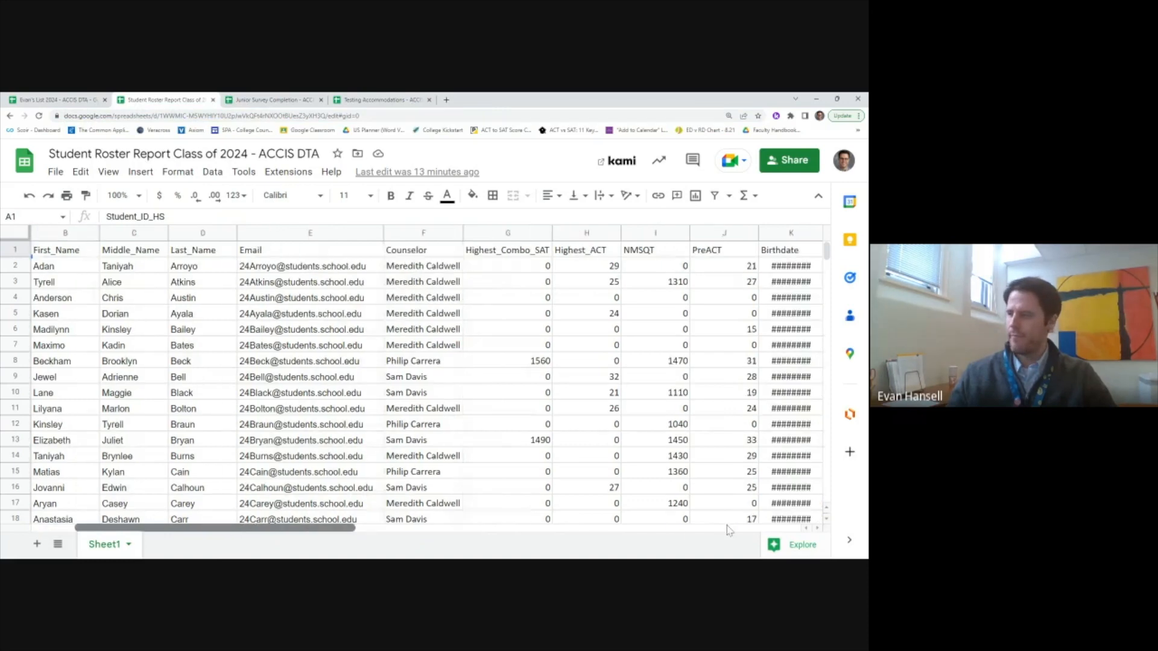
{"action": "left_click", "coordinate": [728, 529]}
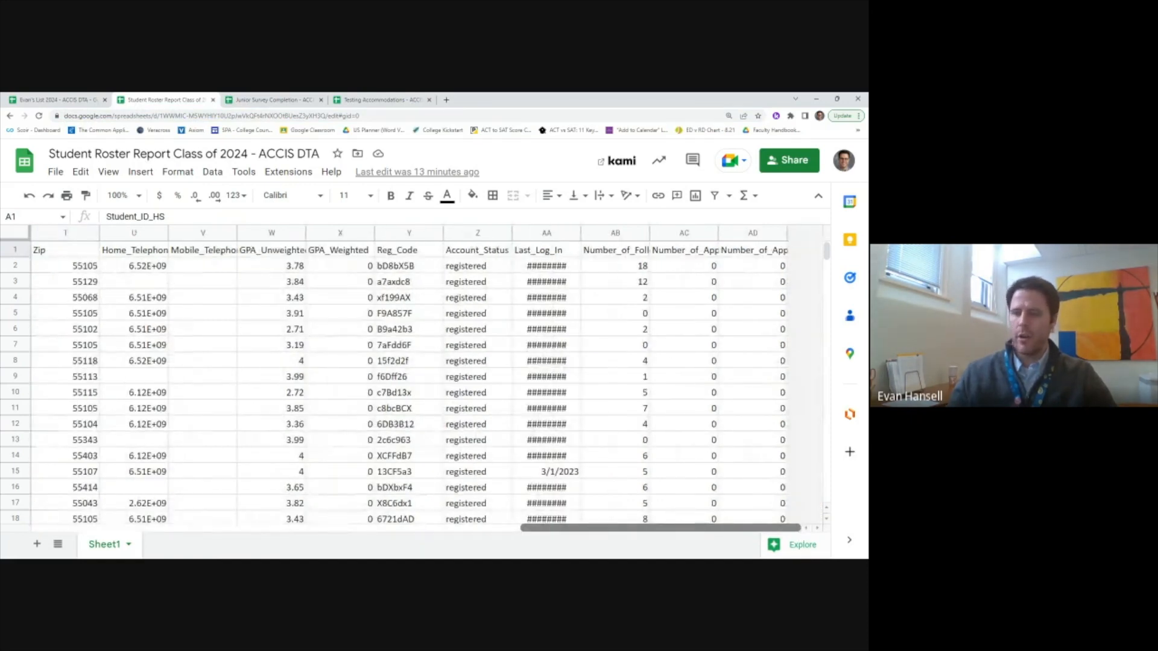
{"action": "left_click", "coordinate": [220, 531]}
{"action": "left_click", "coordinate": [221, 530]}
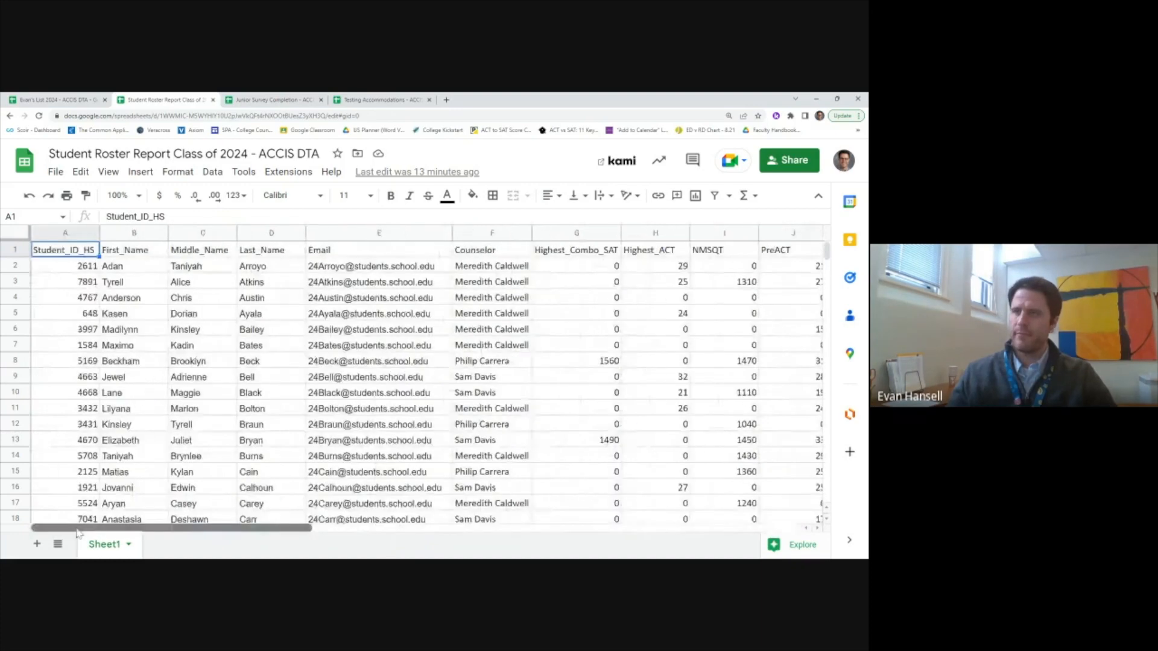
{"action": "left_click", "coordinate": [36, 100]}
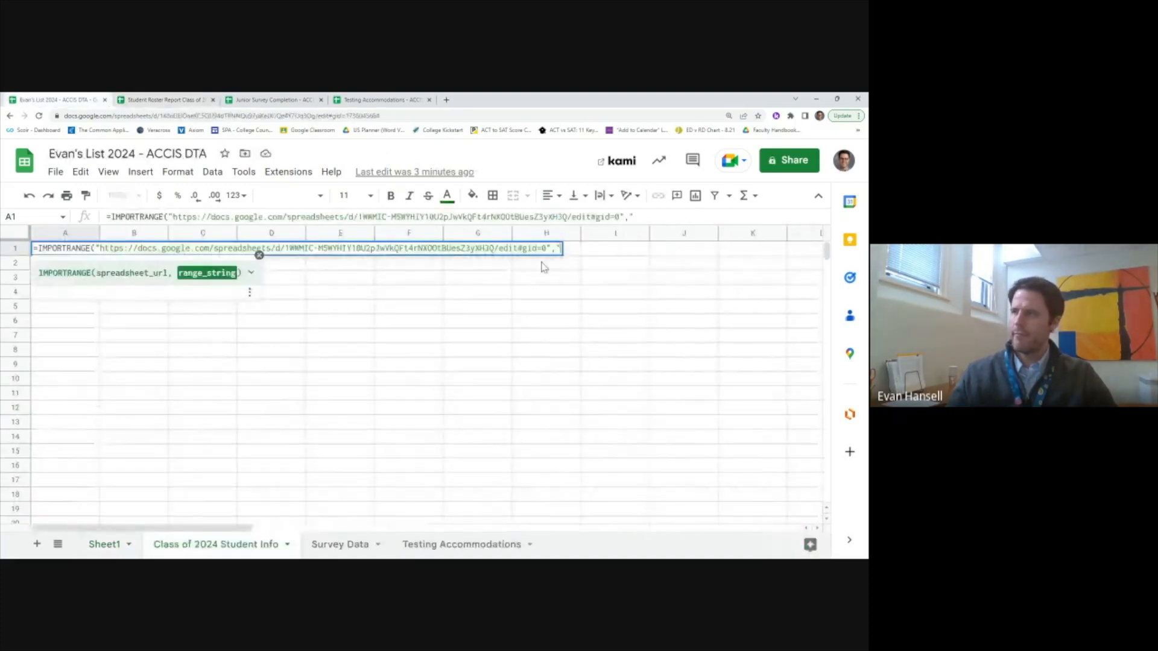
{"action": "left_click", "coordinate": [658, 217]}
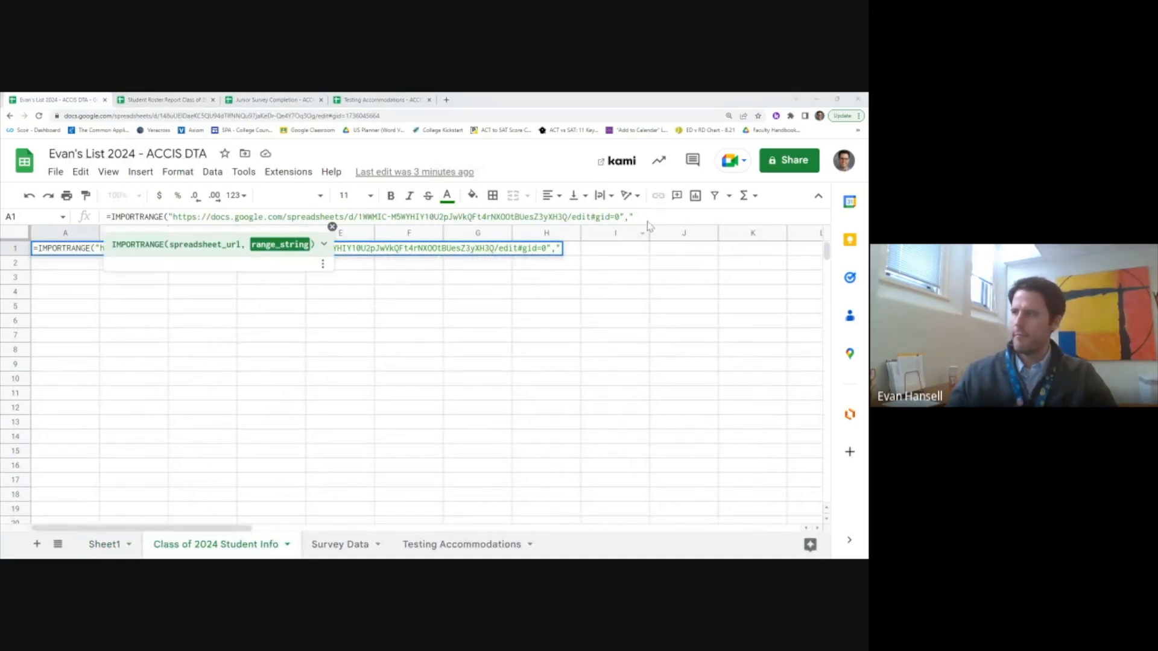
{"action": "type", "text": "She"}
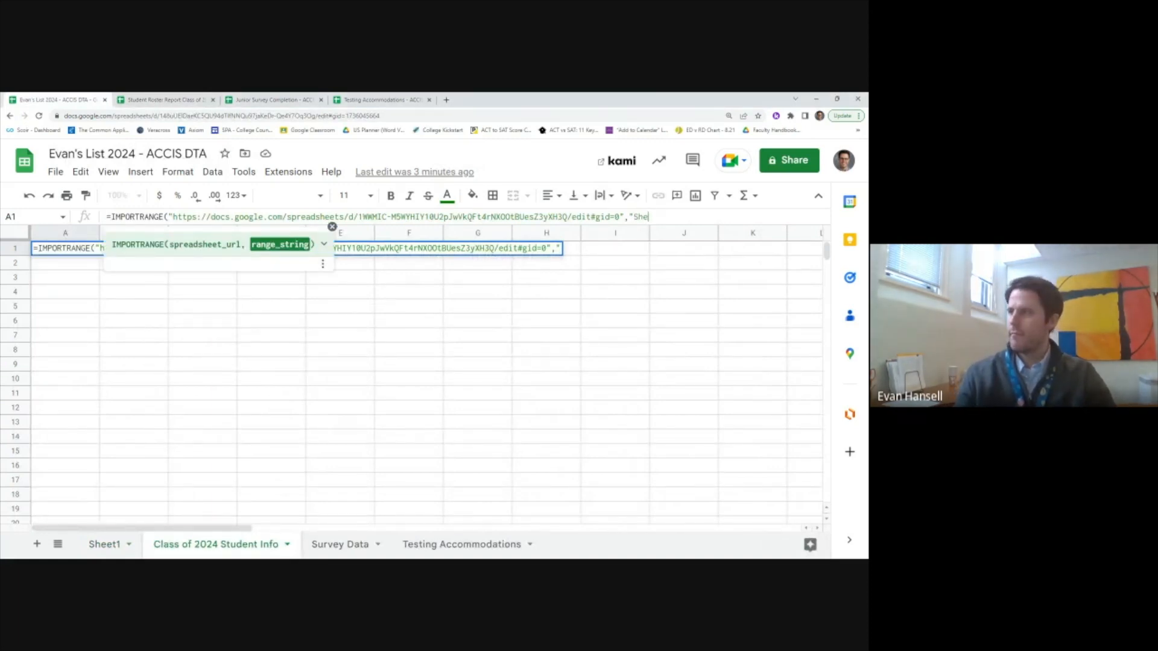
{"action": "type", "text": "et1!A"}
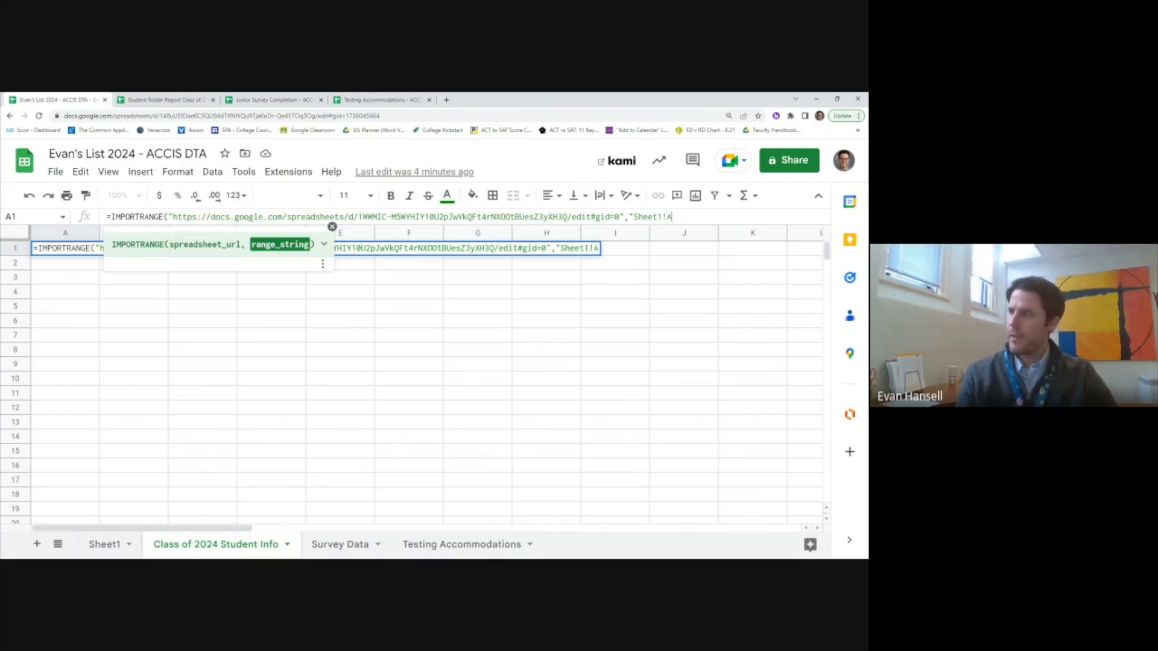
{"action": "type", "text": "1:AD101\")"}
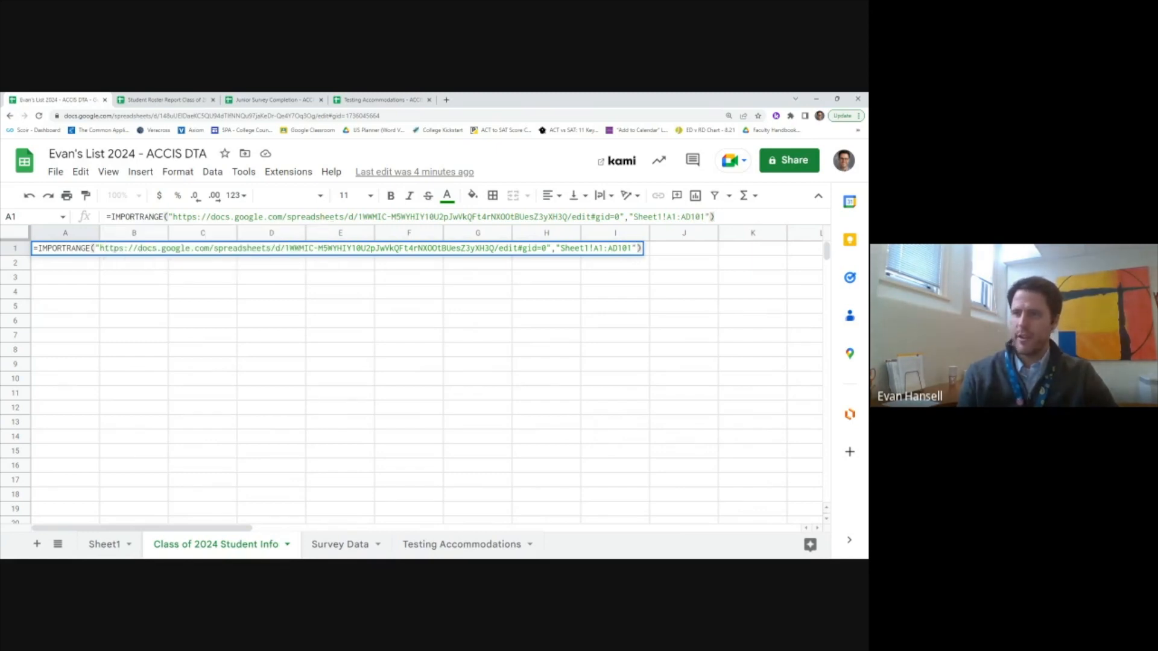
{"action": "key", "text": "Return"}
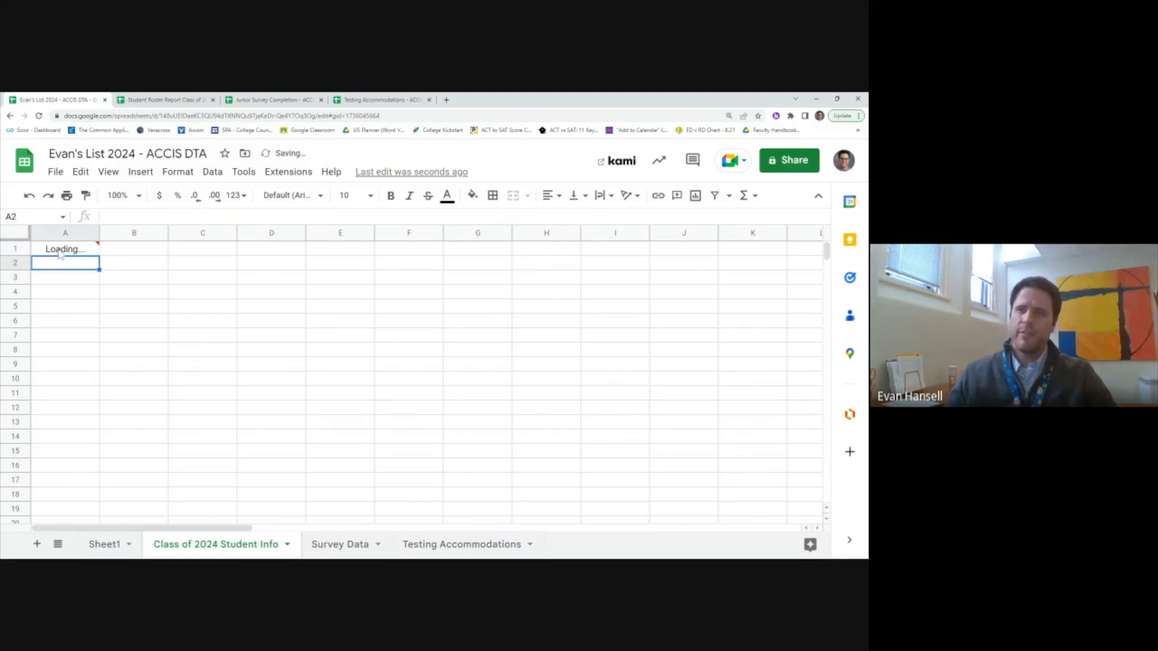
{"action": "mouse_move", "coordinate": [61, 254]}
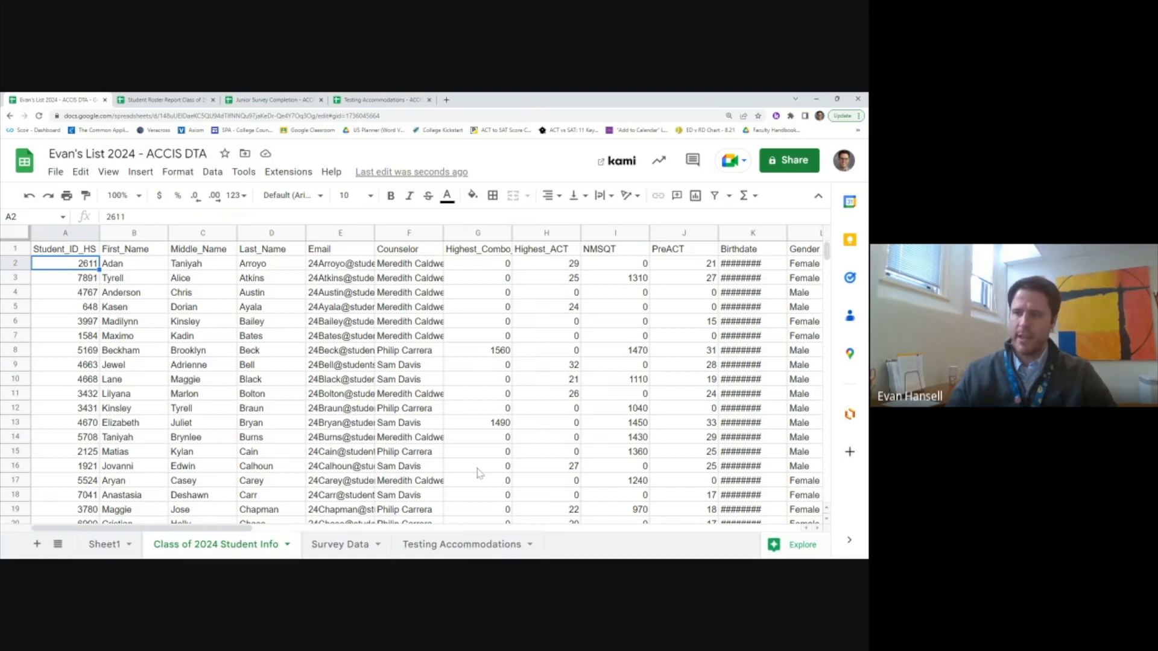
Step: On Survey Data, start =IMPORTRANGE in A1 with the Junior Survey Completion spreadsheet's copied URL
{"action": "left_click", "coordinate": [322, 549]}
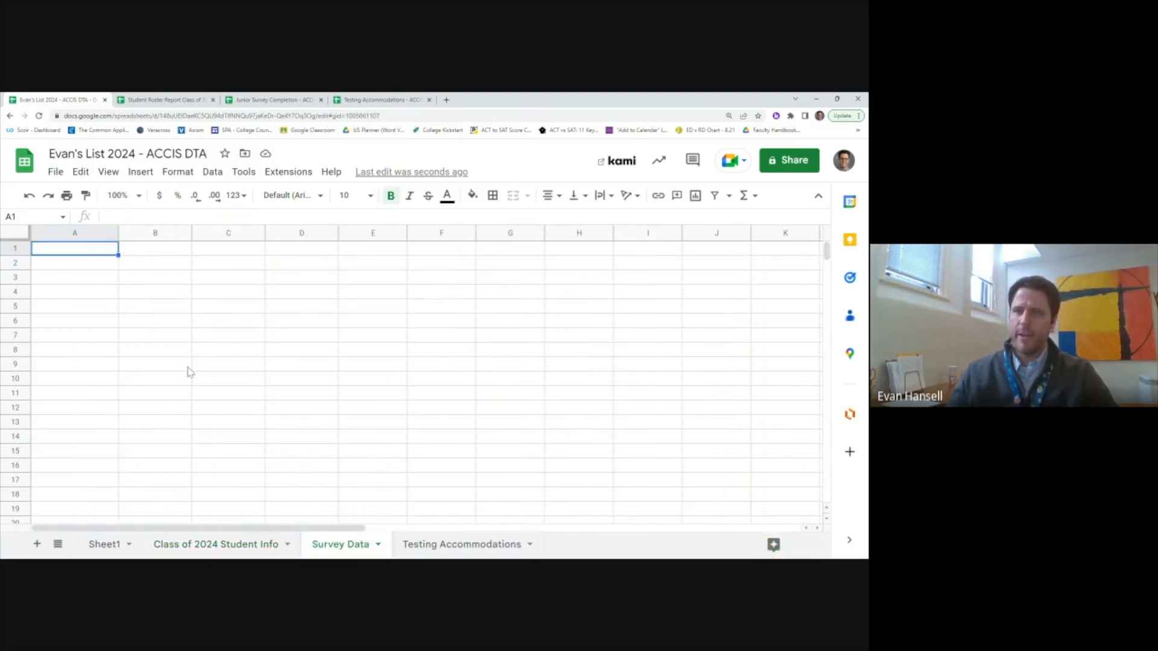
{"action": "type", "text": "=IMPRORA"}
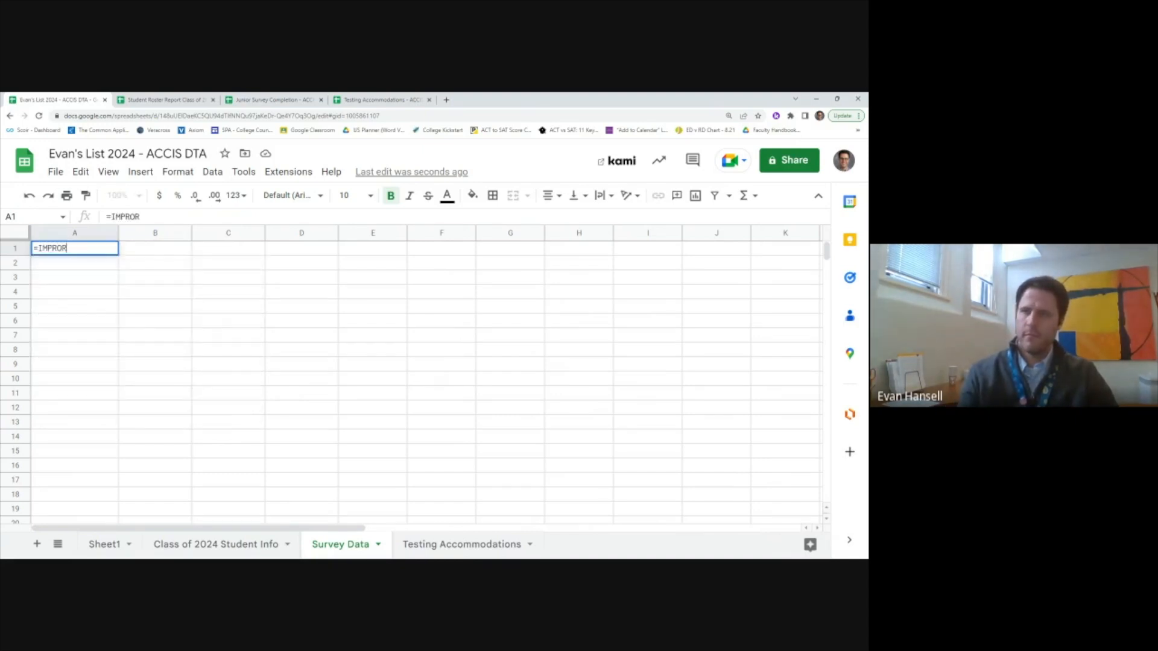
{"action": "key", "text": "BackSpace"}
{"action": "key", "text": "BackSpace"}
{"action": "key", "text": "BackSpace"}
{"action": "key", "text": "BackSpace"}
{"action": "type", "text": "OR"}
{"action": "key", "text": "BackSpace"}
{"action": "type", "text": "RTRANGE"}
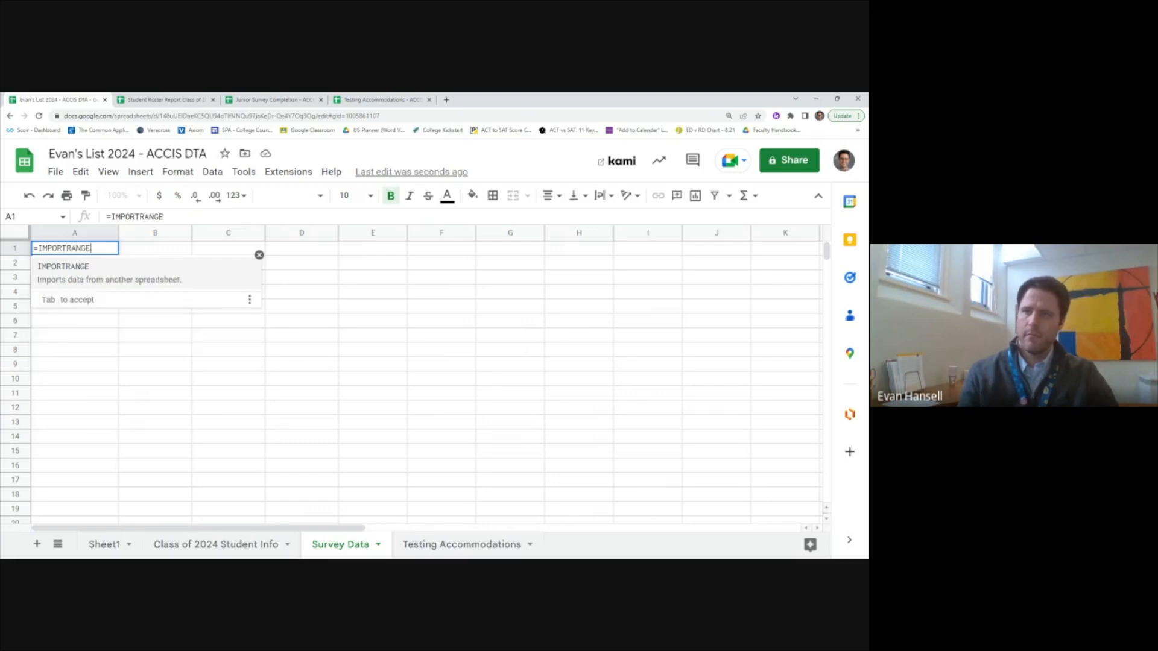
{"action": "type", "text": "(\""}
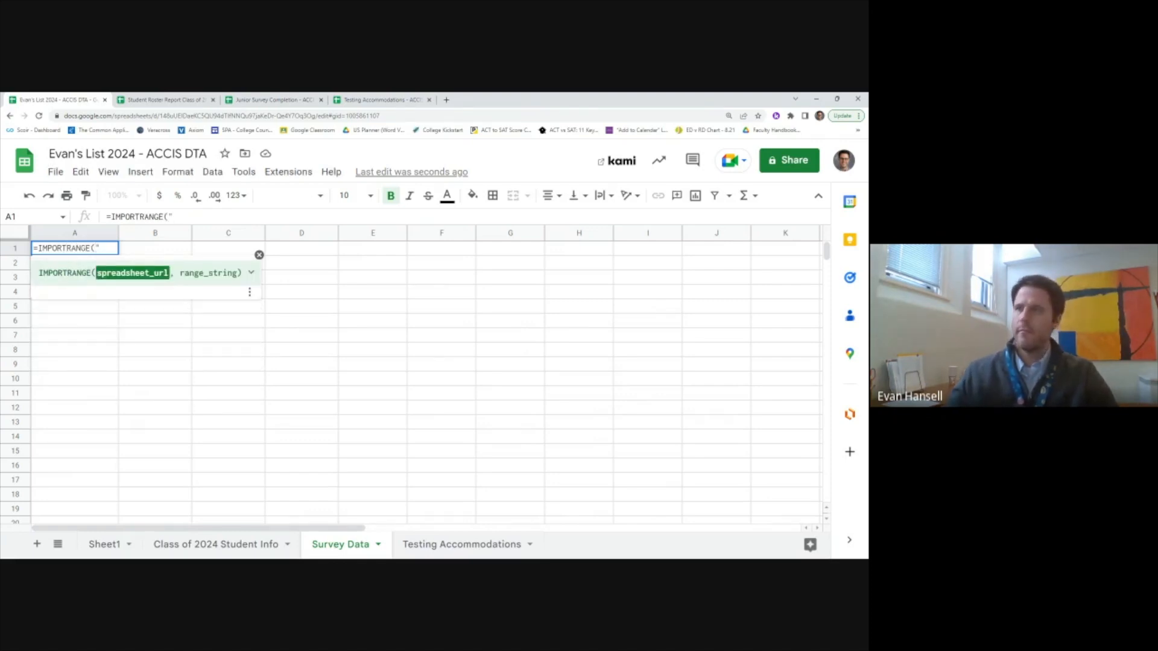
{"action": "left_click", "coordinate": [263, 100]}
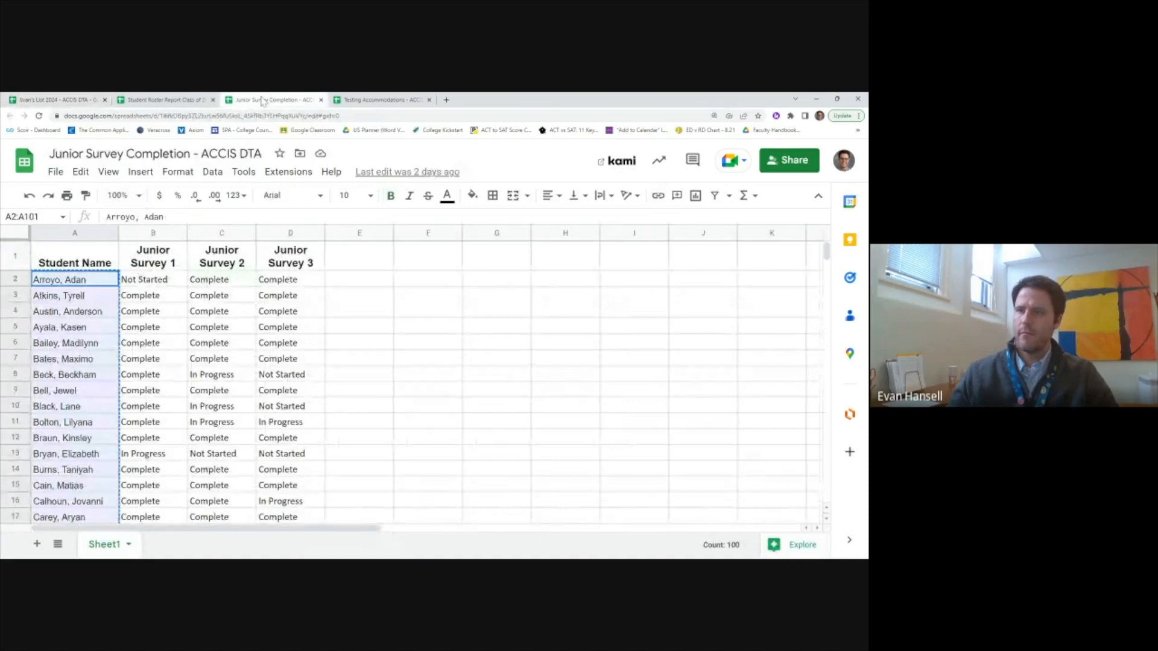
{"action": "left_click", "coordinate": [144, 116]}
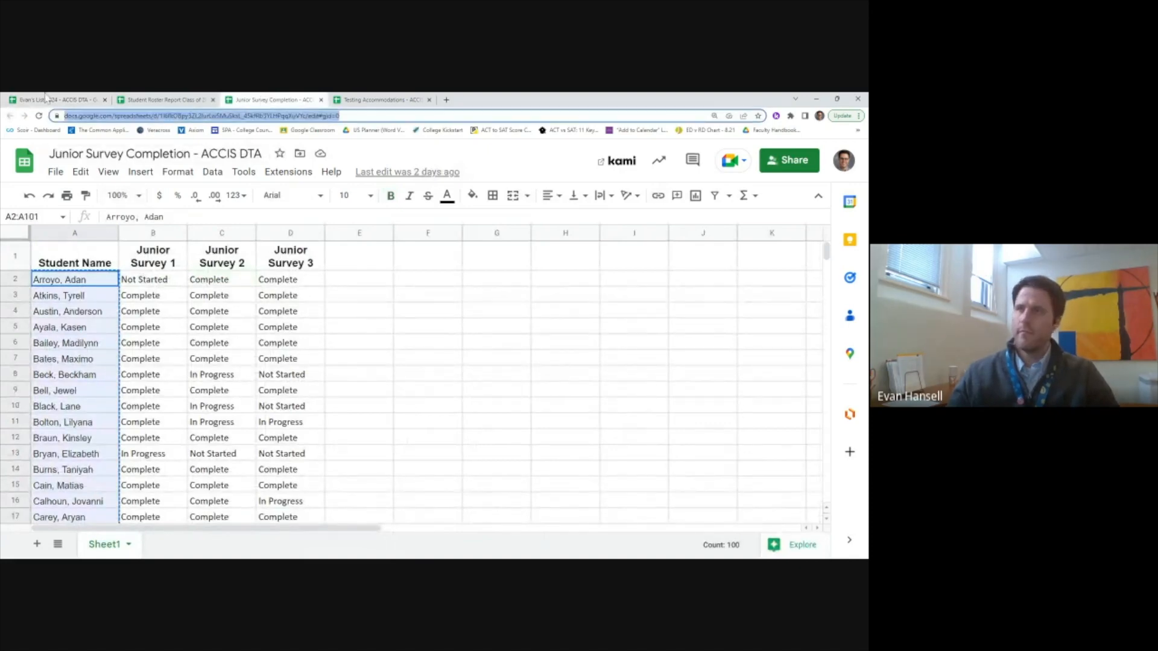
{"action": "left_click", "coordinate": [45, 100]}
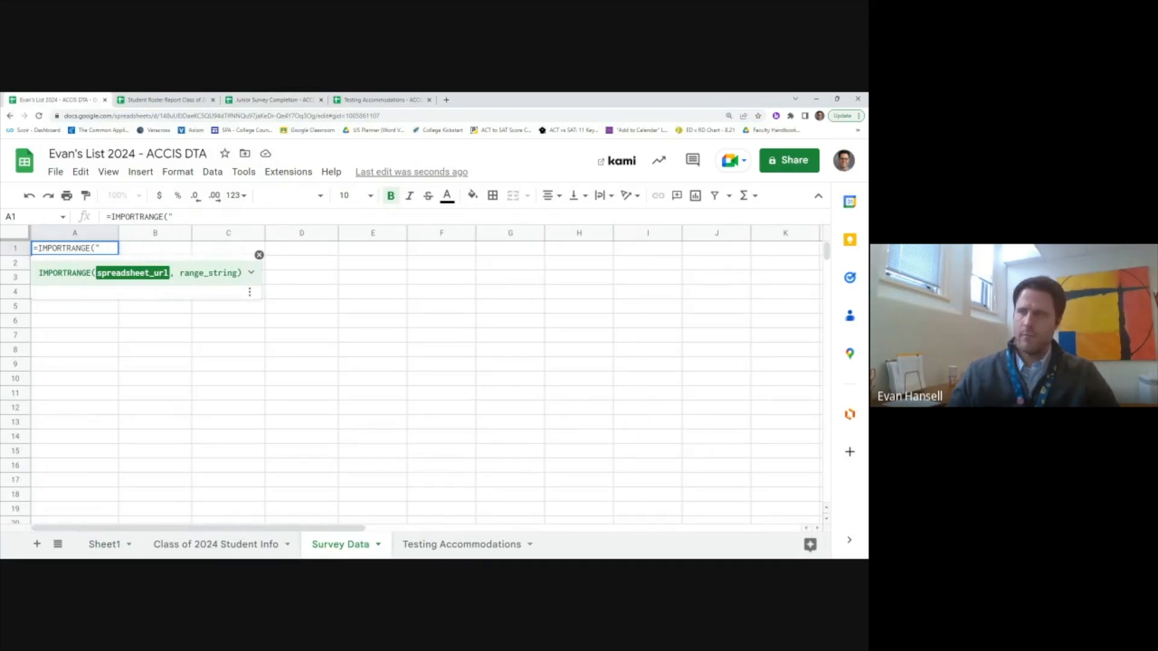
Step: Set the import range to Sheet1!A1:D101, close the formula and commit it
{"action": "type", "text": "\""}
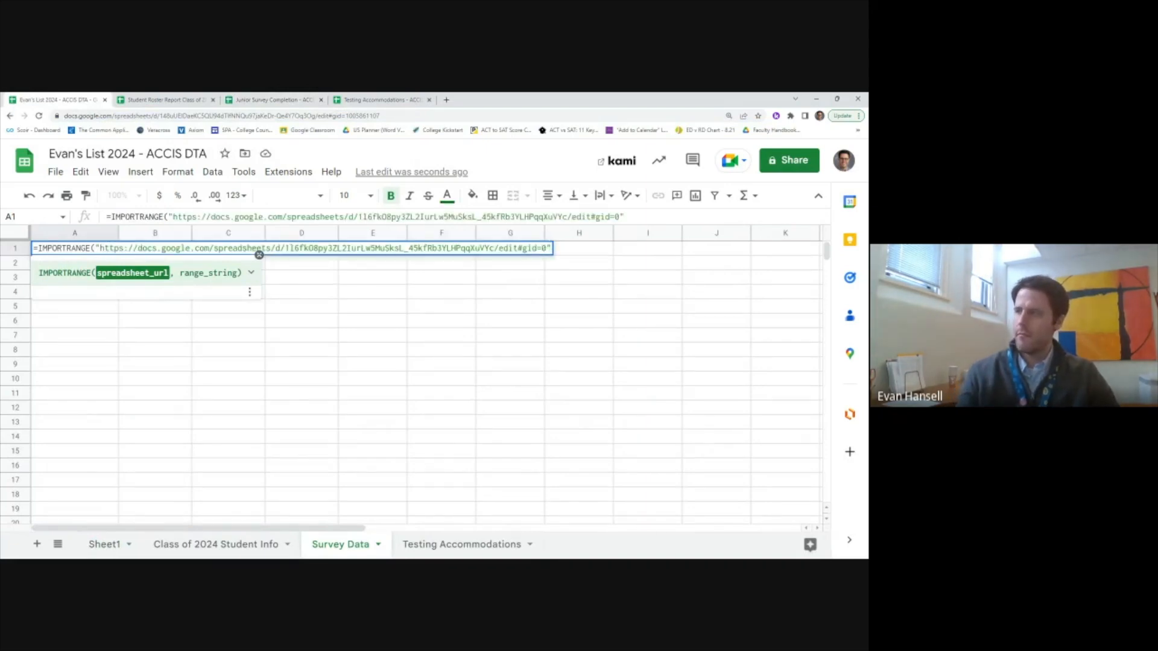
{"action": "type", "text": ",\"Sheet1"}
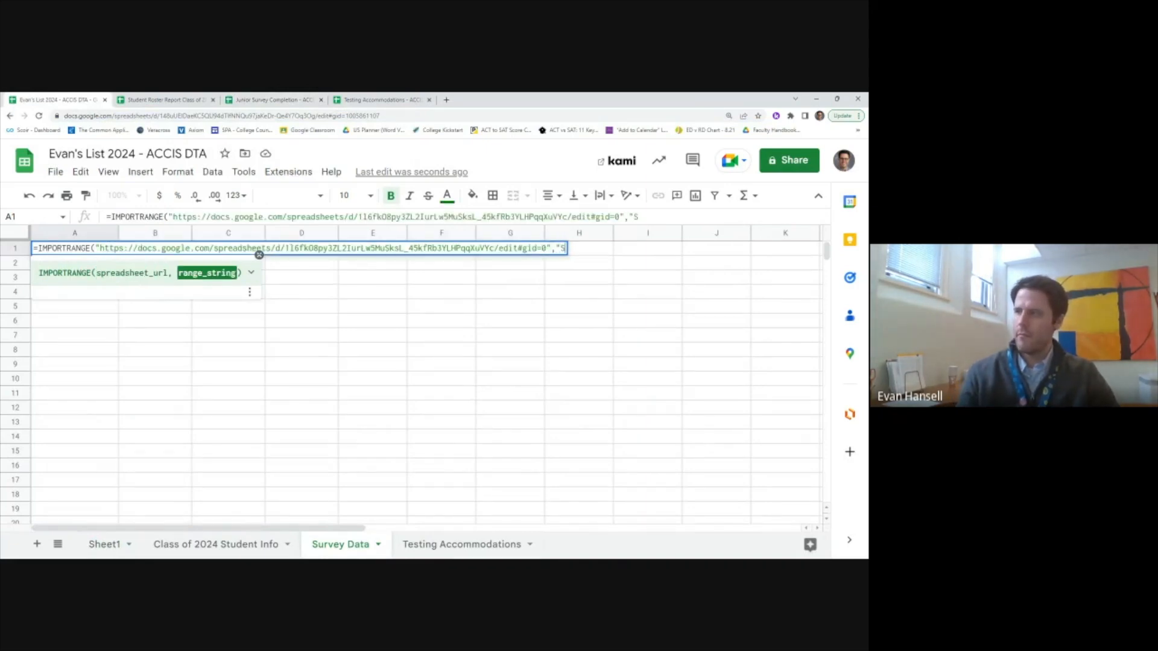
{"action": "type", "text": "!"}
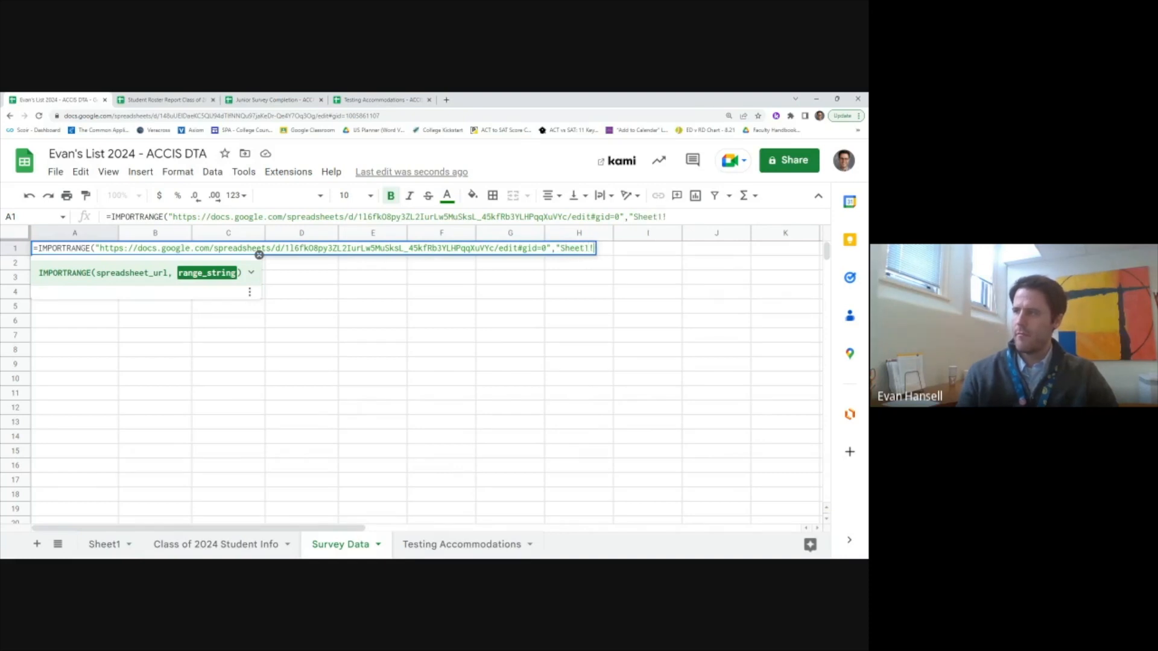
{"action": "type", "text": "A1:B101"}
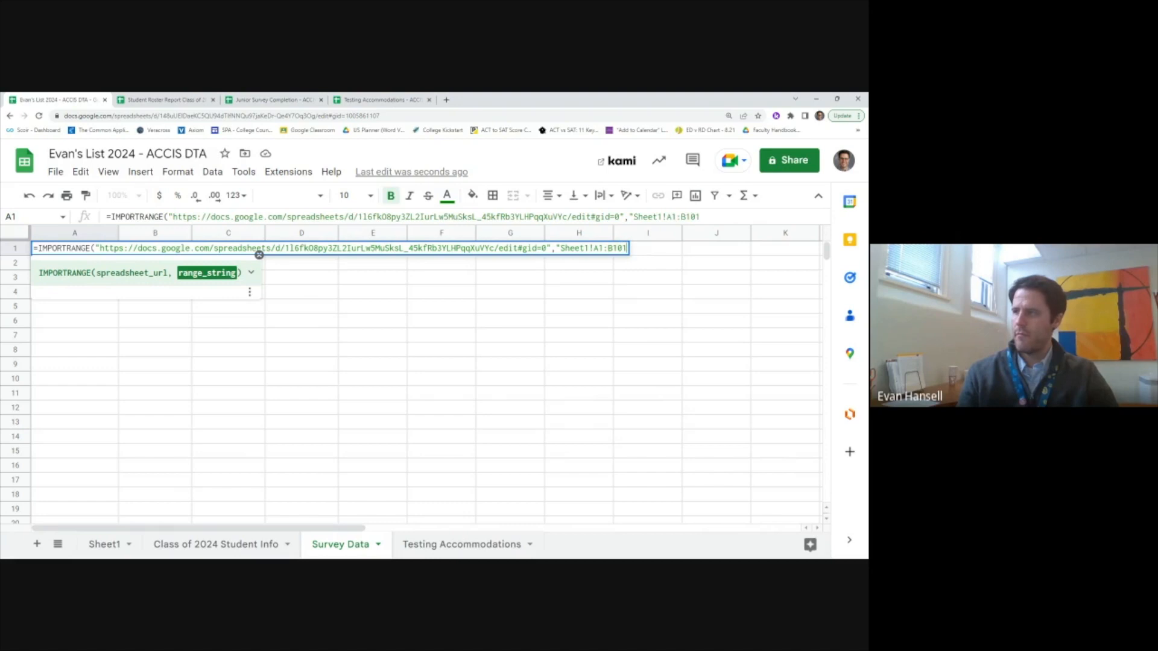
{"action": "key", "text": "BackSpace"}
{"action": "key", "text": "BackSpace"}
{"action": "key", "text": "BackSpace"}
{"action": "key", "text": "BackSpace"}
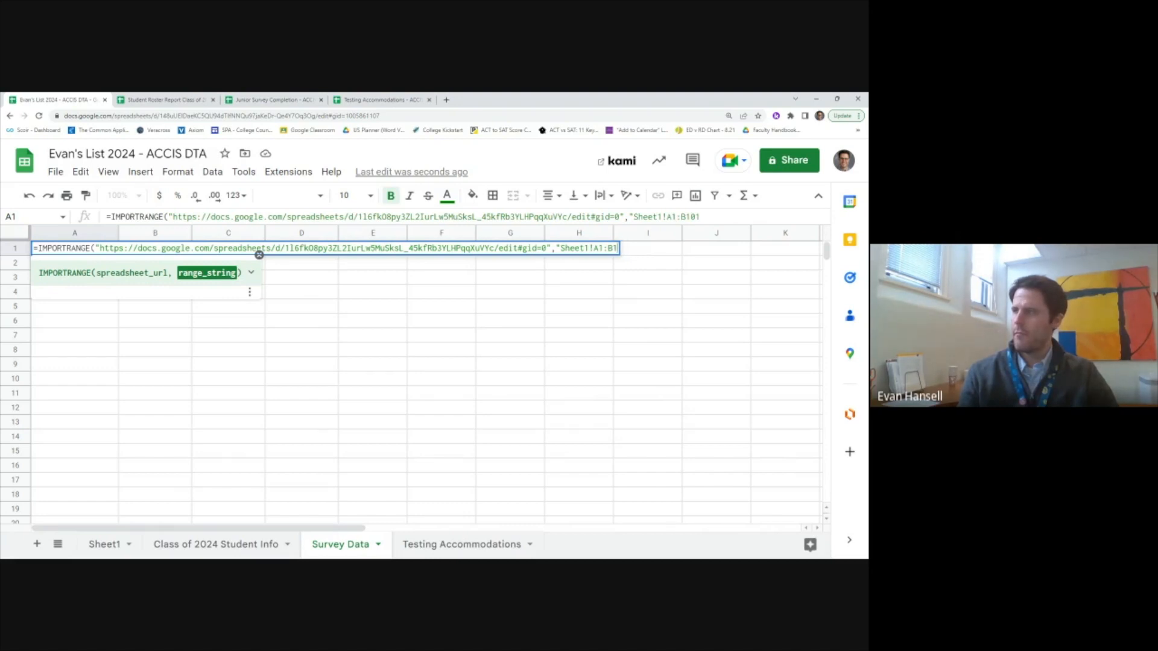
{"action": "type", "text": "D101"}
{"action": "left_click", "coordinate": [274, 99]}
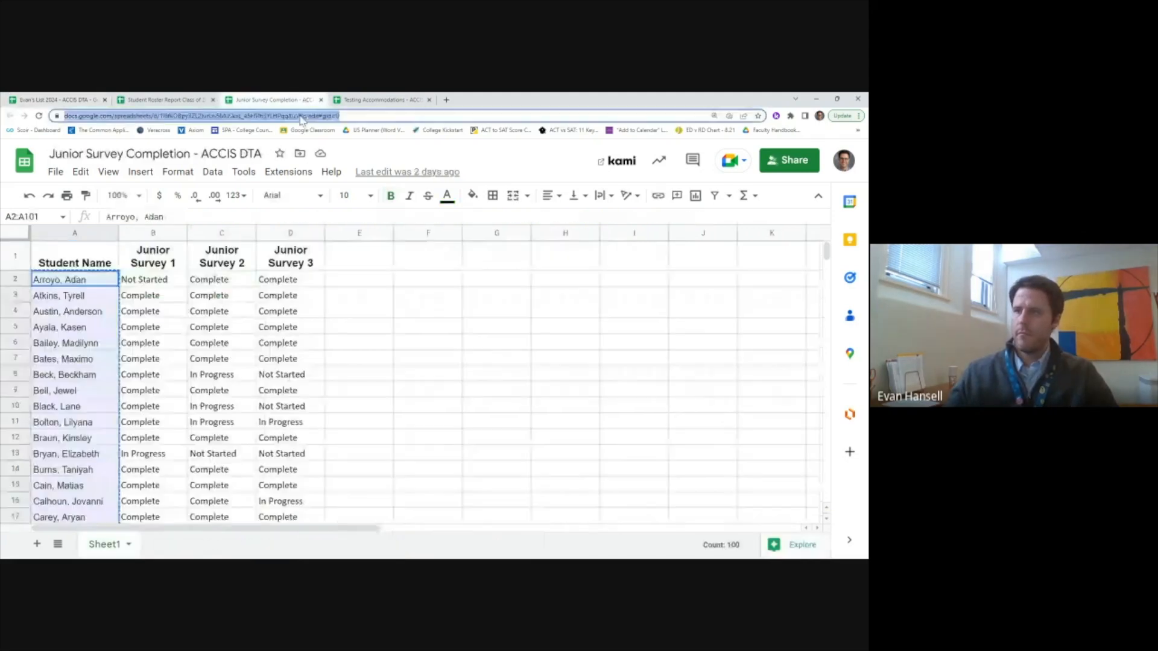
{"action": "left_click", "coordinate": [55, 100]}
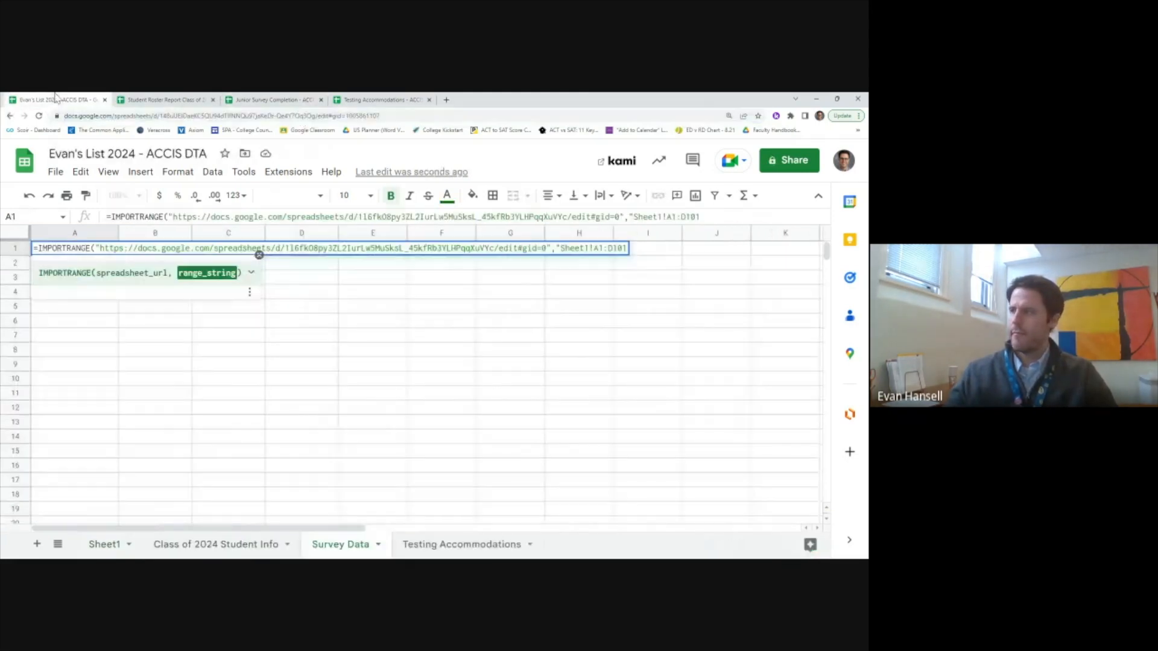
{"action": "type", "text": "\")"}
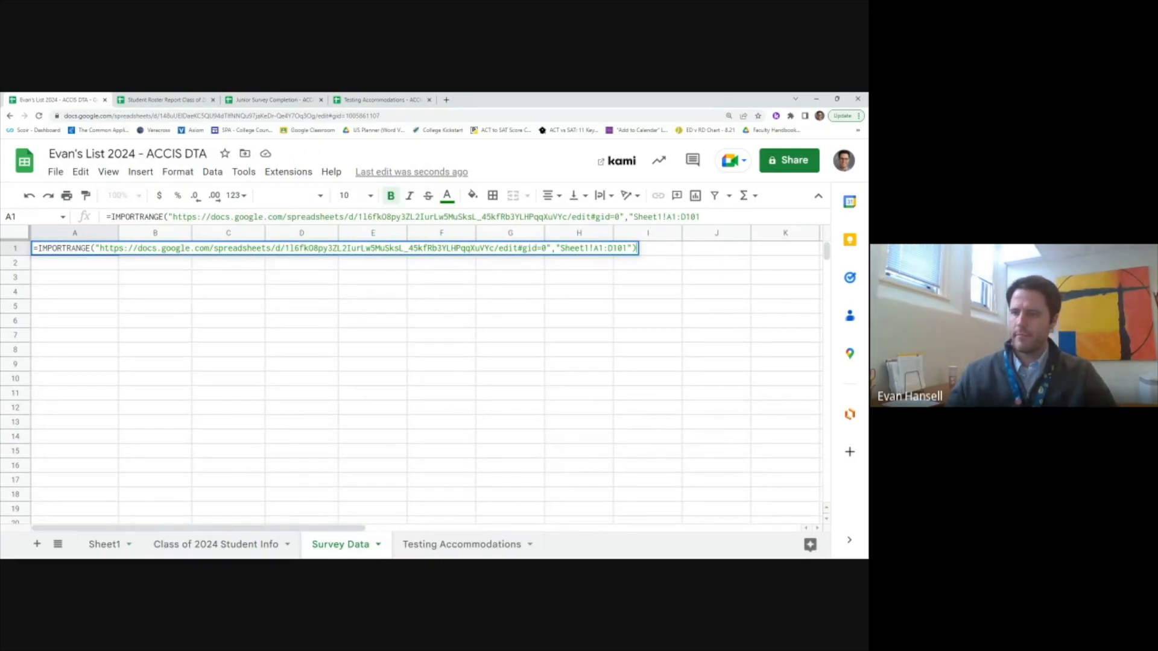
{"action": "key", "text": "Return"}
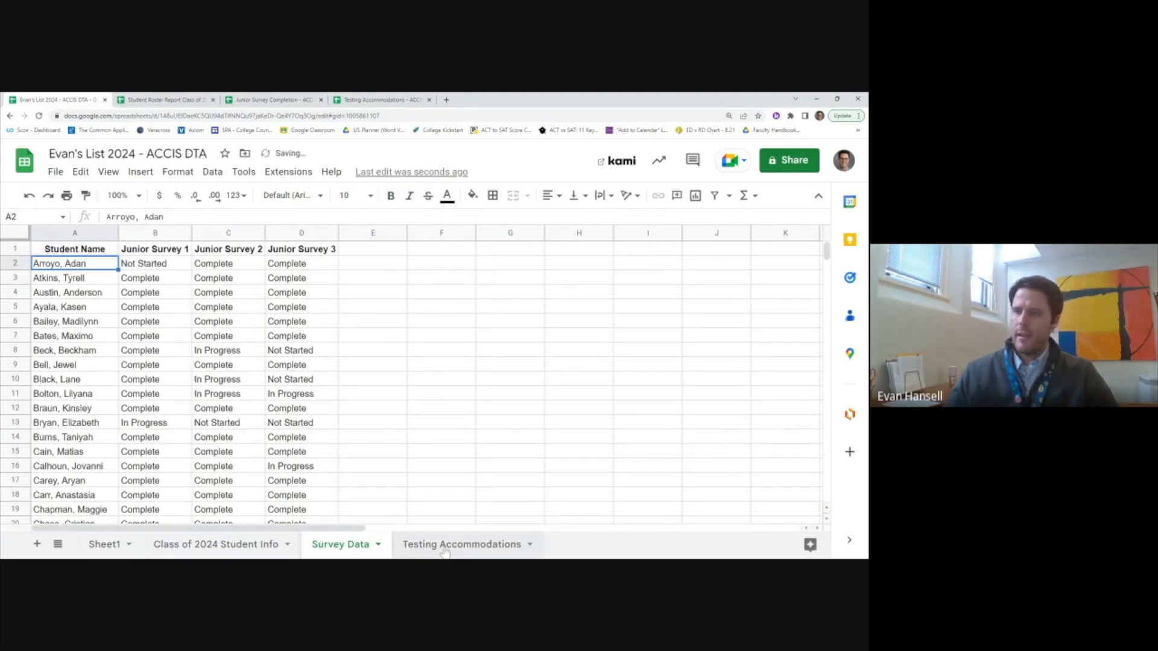
Step: On Testing Accommodations, start =IMPORTRANGE in A1 with the source spreadsheet's copied URL
{"action": "left_click", "coordinate": [444, 547]}
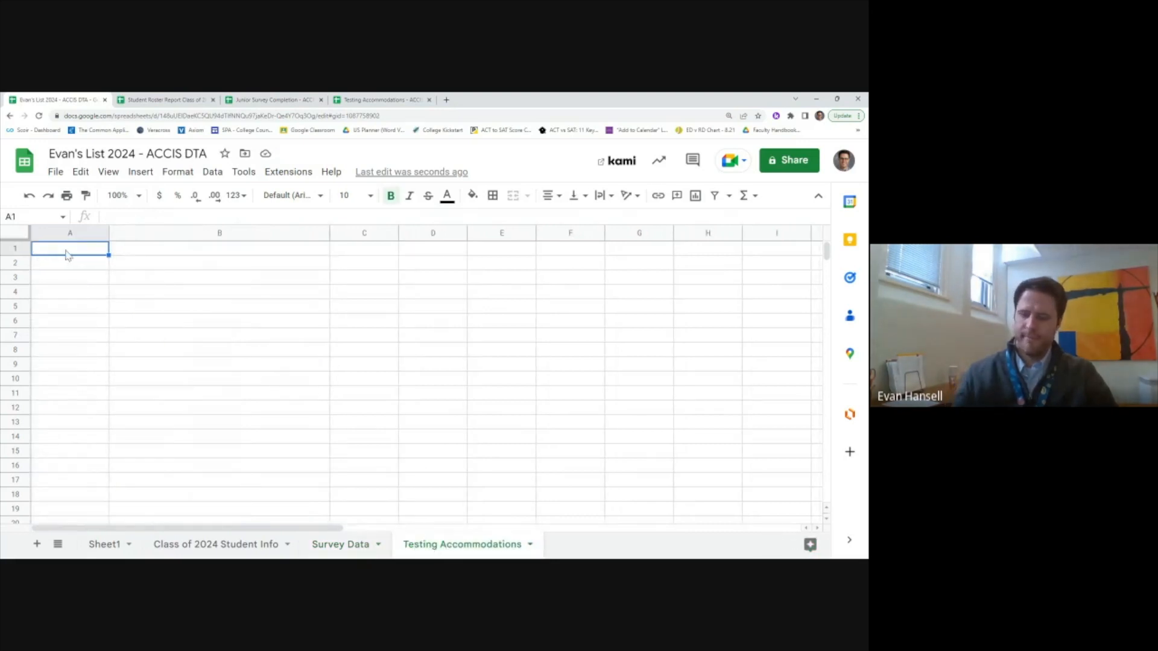
{"action": "type", "text": "=IMPORTRANGE("}
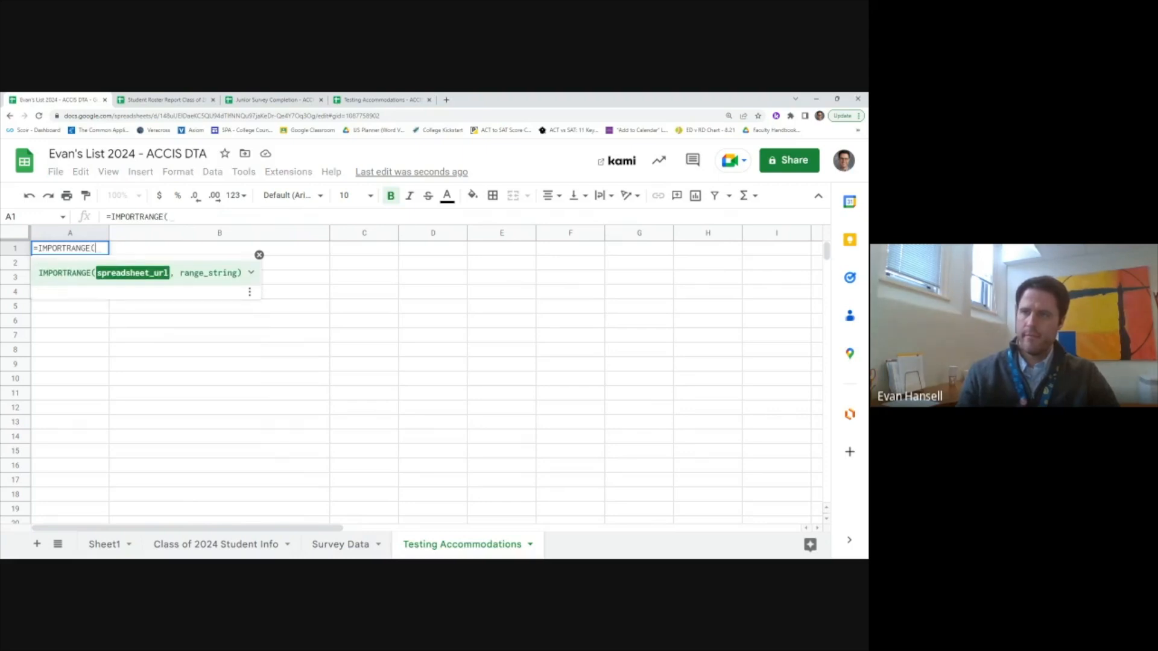
{"action": "left_click", "coordinate": [375, 100]}
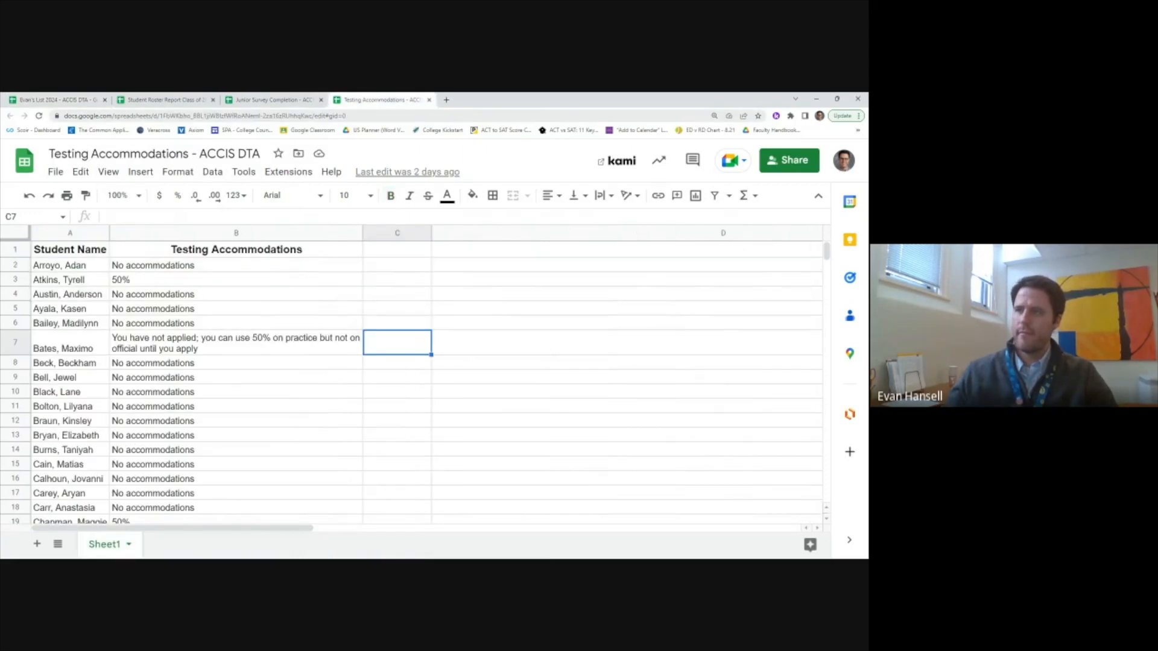
{"action": "left_click", "coordinate": [266, 116]}
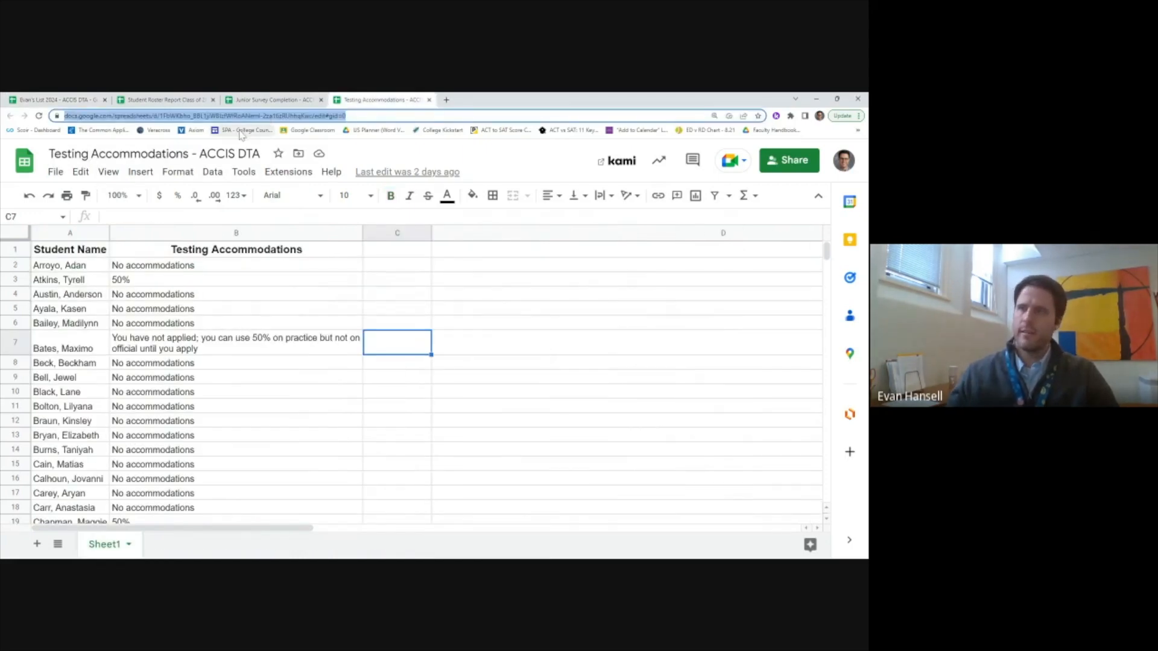
{"action": "left_click", "coordinate": [58, 100]}
{"action": "type", "text": "\""}
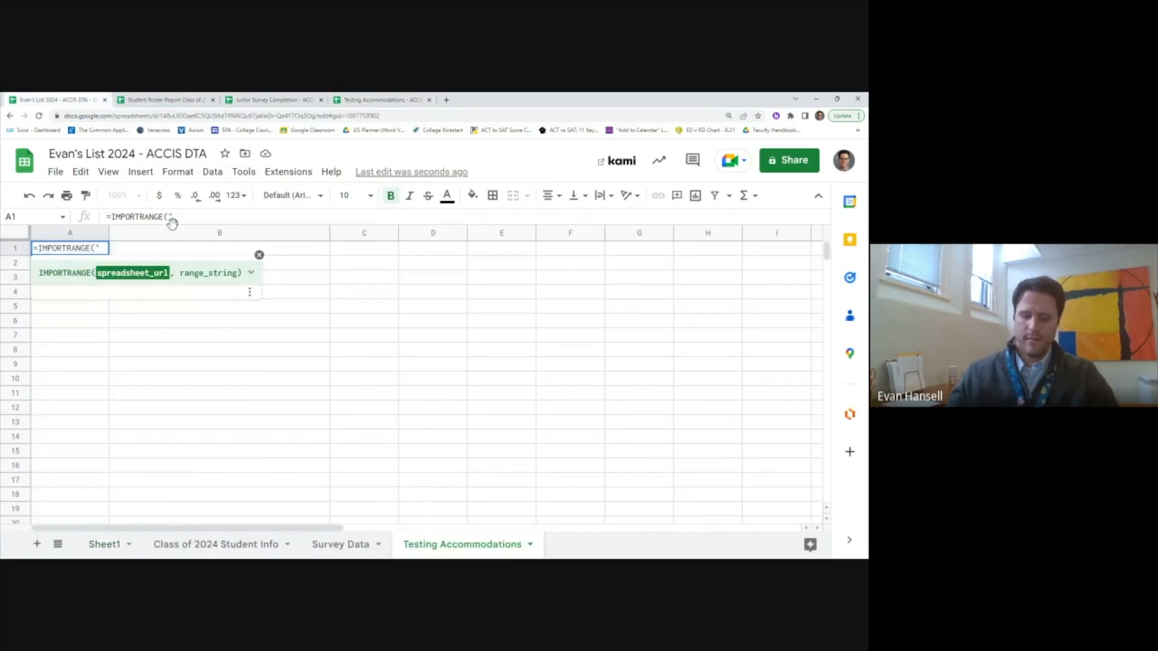
Step: Set the import range to Sheet1!A1:B101 and commit the formula
{"action": "type", "text": "\",\""}
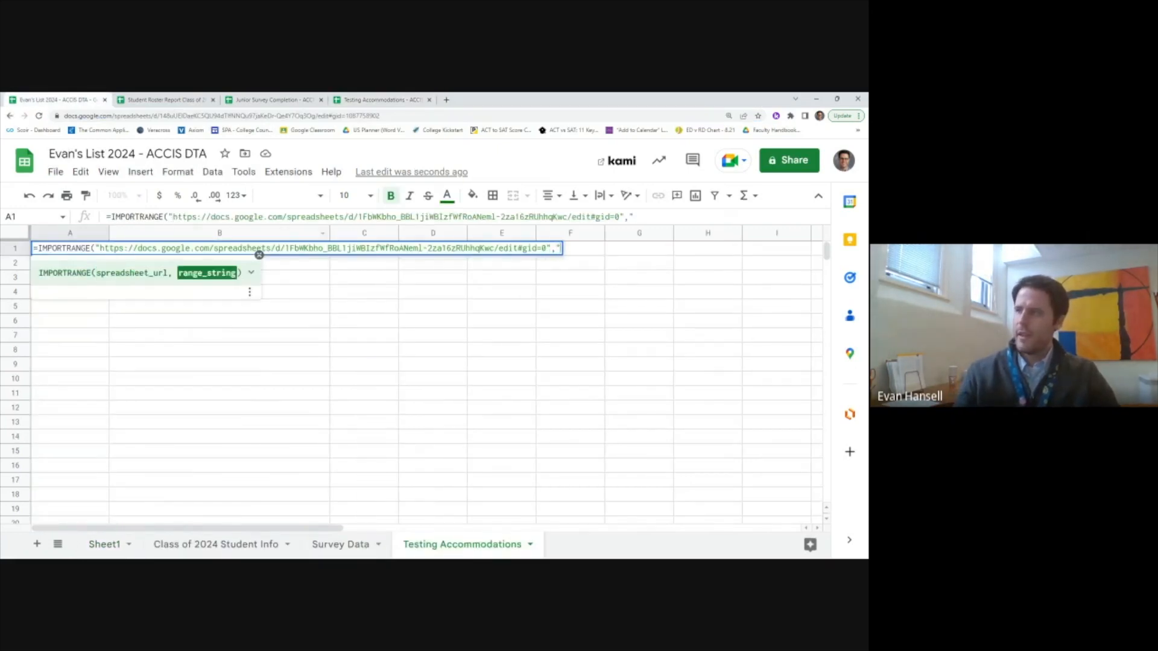
{"action": "type", "text": "Shee"}
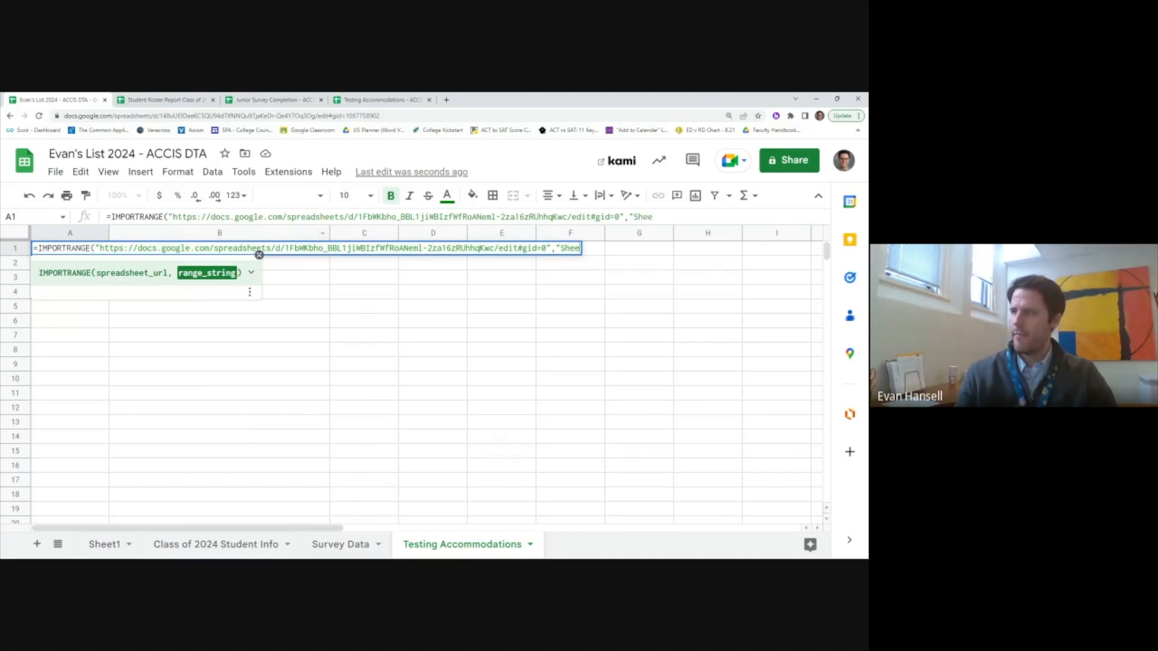
{"action": "type", "text": "t1!"}
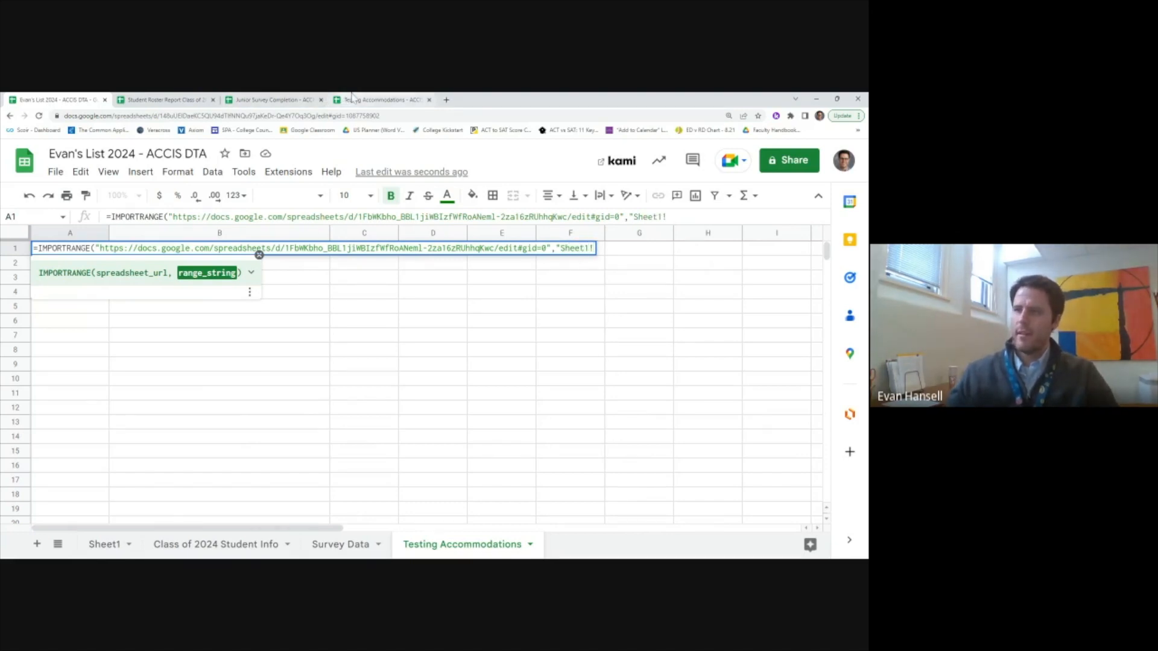
{"action": "left_click", "coordinate": [353, 98]}
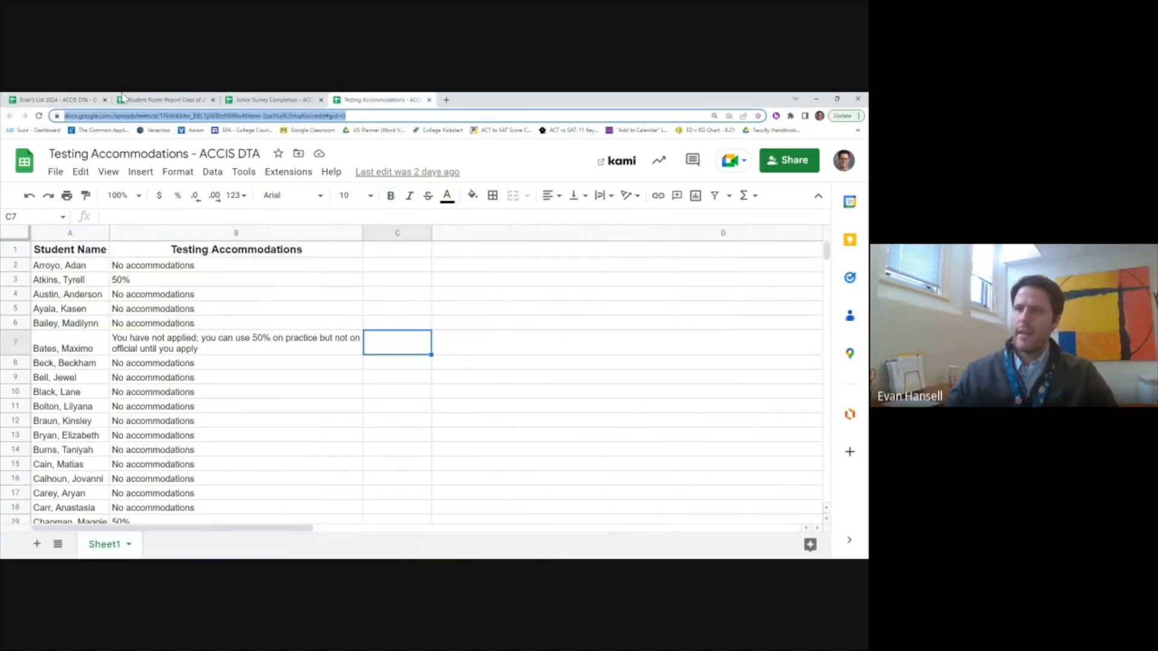
{"action": "left_click", "coordinate": [68, 98]}
{"action": "type", "text": "A1"}
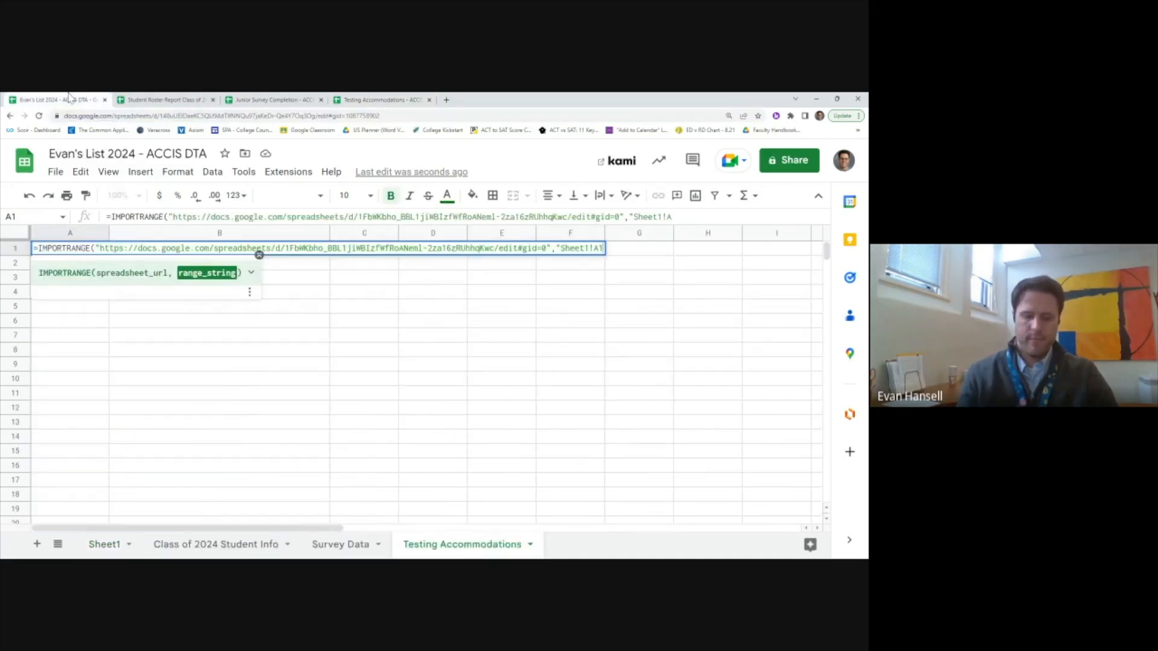
{"action": "type", "text": ":B101)"}
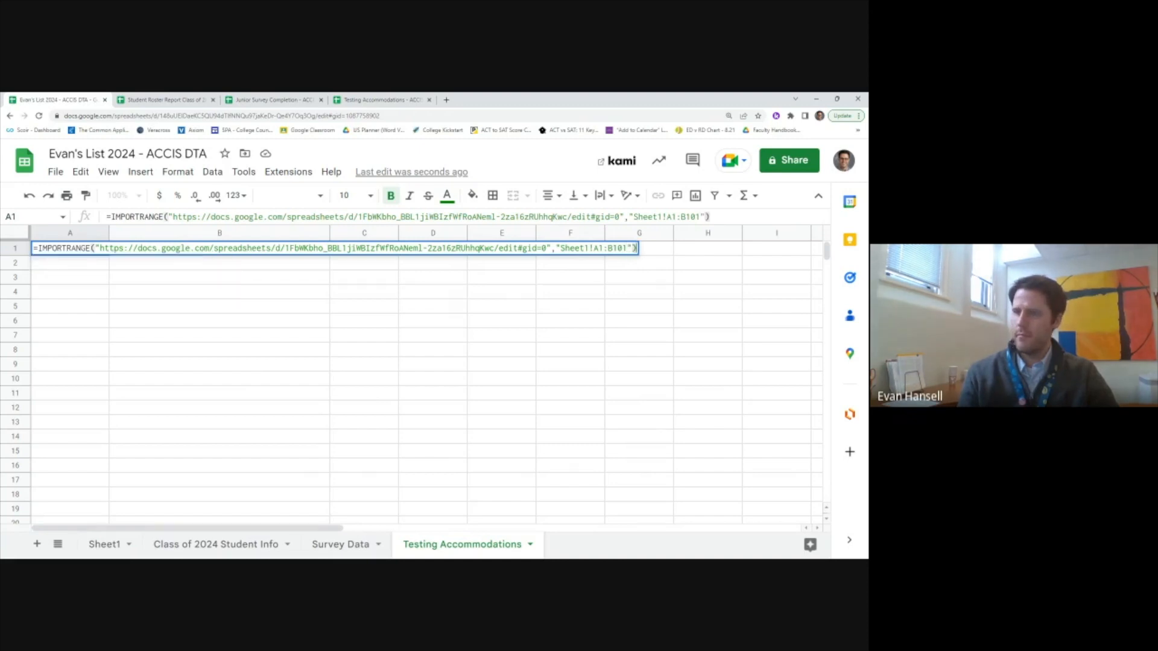
{"action": "key", "text": "Return"}
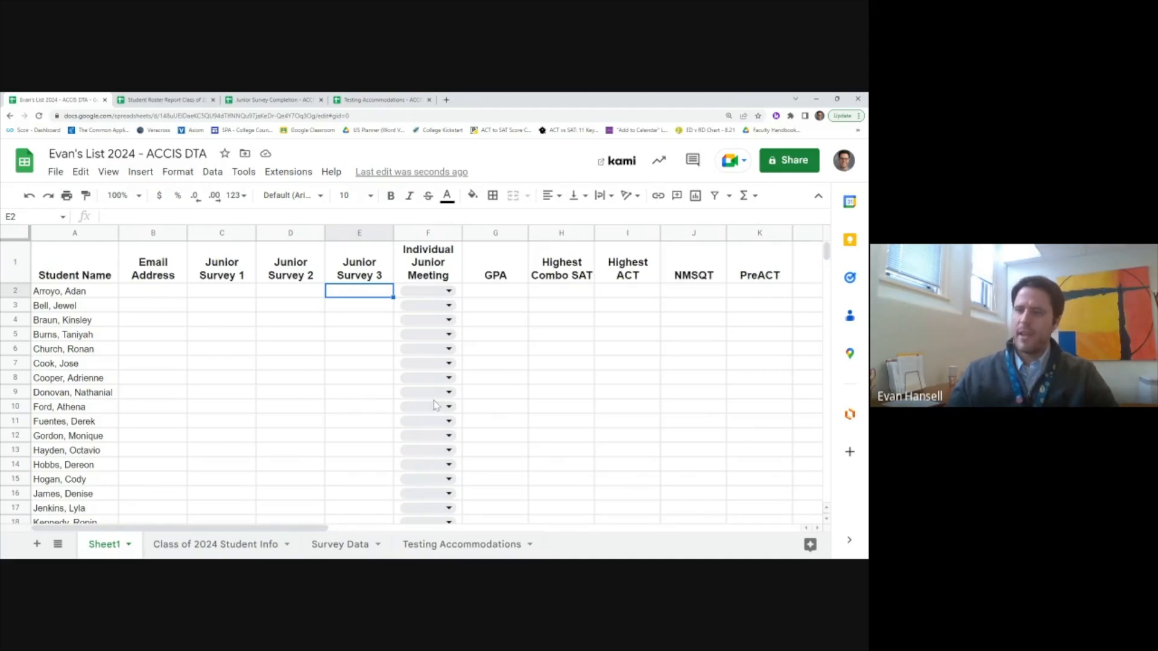
Step: Review the imported data on the Class of 2024 Student Info and Survey Data tabs
{"action": "left_click", "coordinate": [204, 548]}
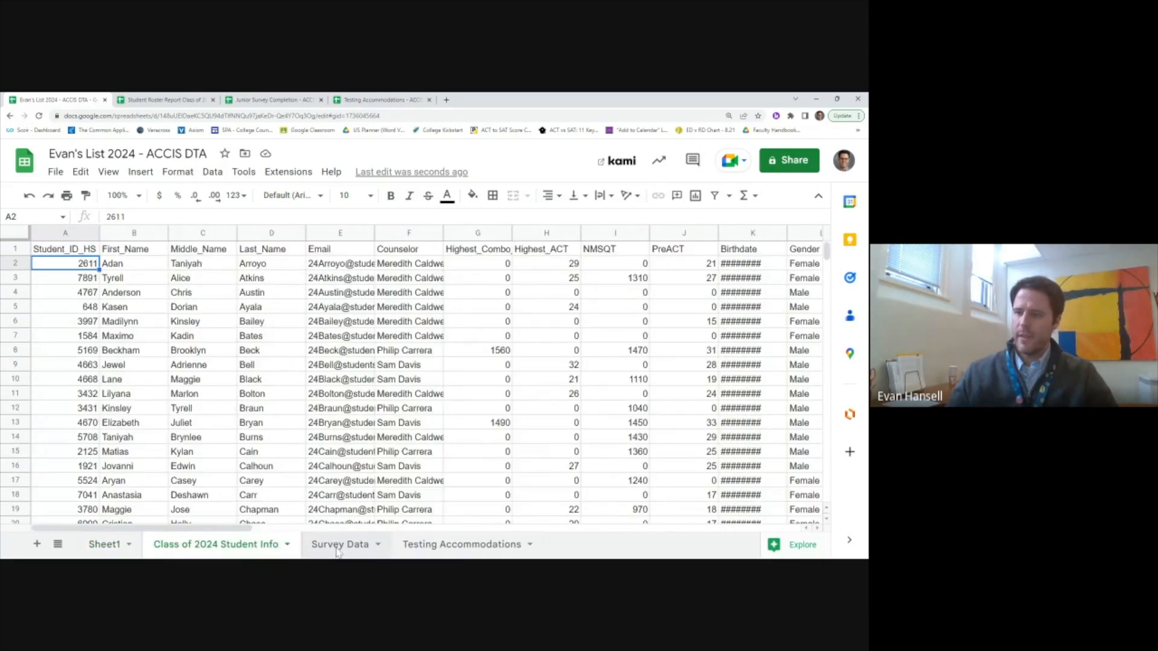
{"action": "left_click", "coordinate": [339, 551]}
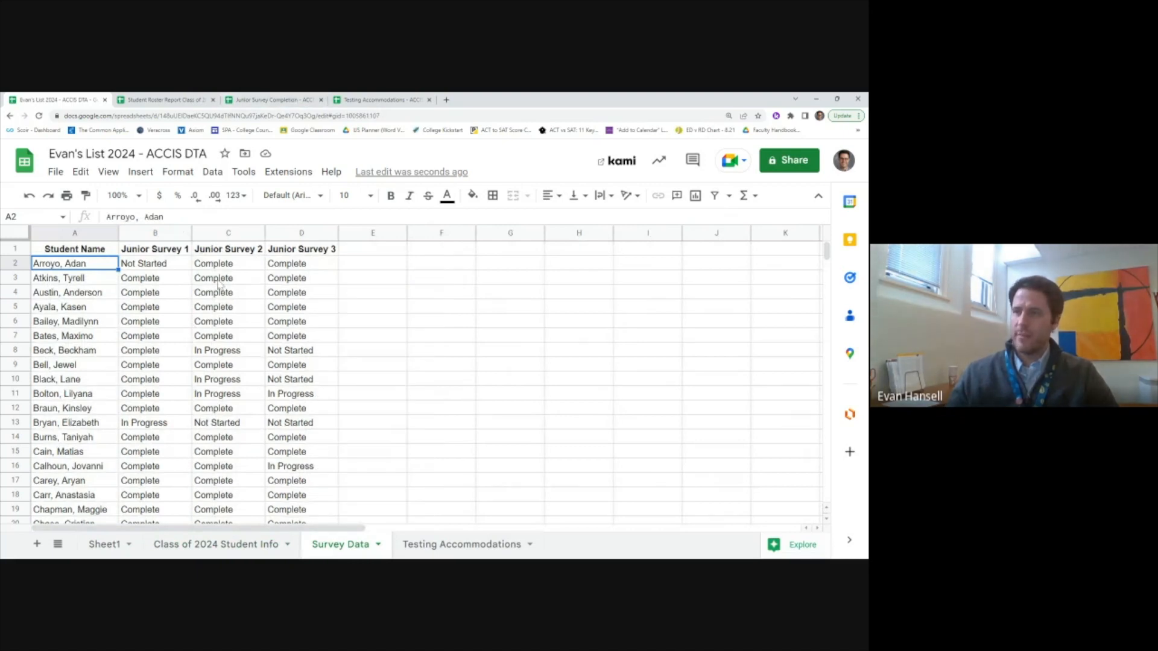
{"action": "left_click", "coordinate": [275, 100]}
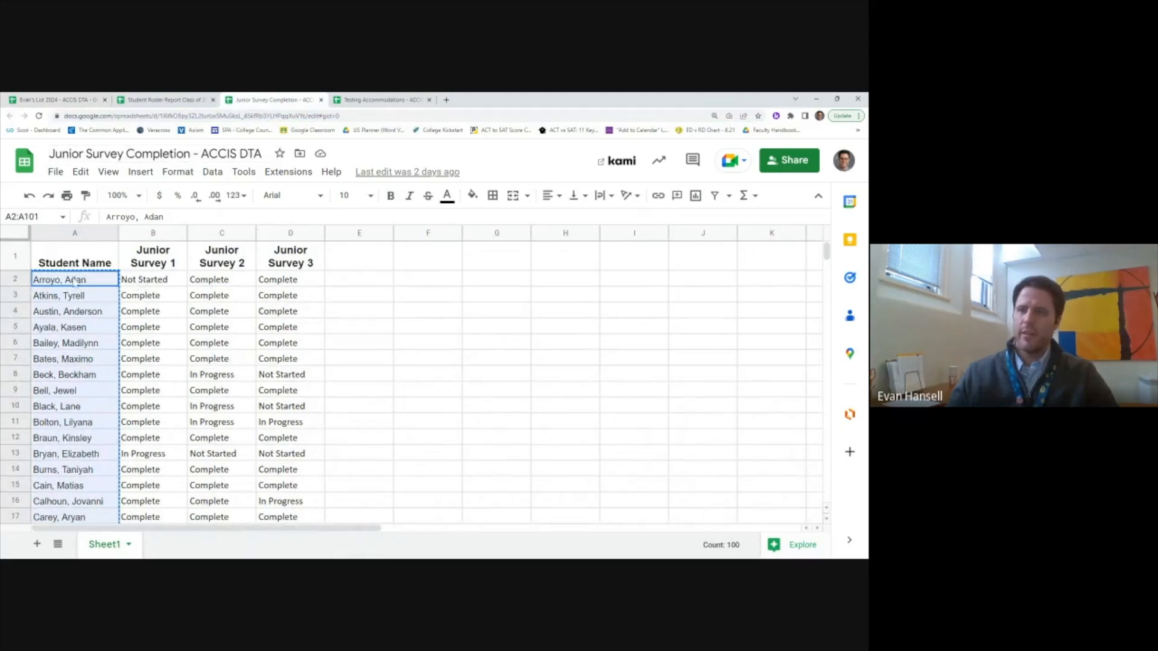
Step: Change B2 in Junior Survey Completion from Not Started to Complete, then return to Evan's List 2024
{"action": "left_click", "coordinate": [170, 287]}
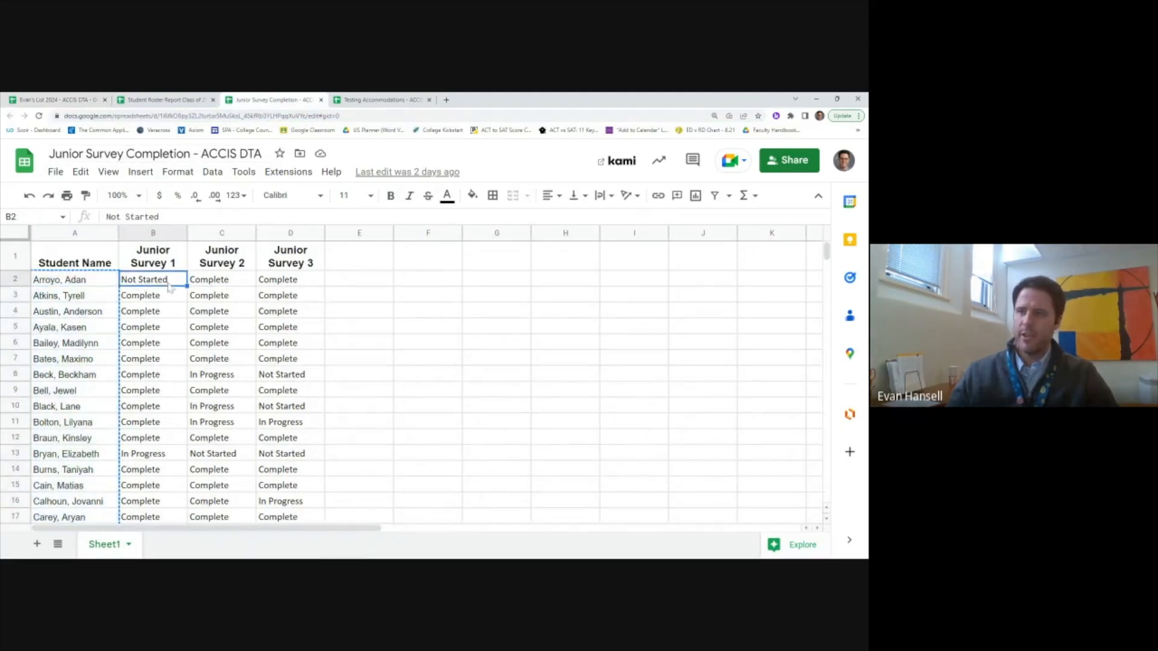
{"action": "double_click", "coordinate": [169, 287]}
{"action": "key", "text": "BackSpace"}
{"action": "key", "text": "BackSpace"}
{"action": "key", "text": "BackSpace"}
{"action": "key", "text": "BackSpace"}
{"action": "key", "text": "BackSpace"}
{"action": "key", "text": "BackSpace"}
{"action": "type", "text": "Complete"}
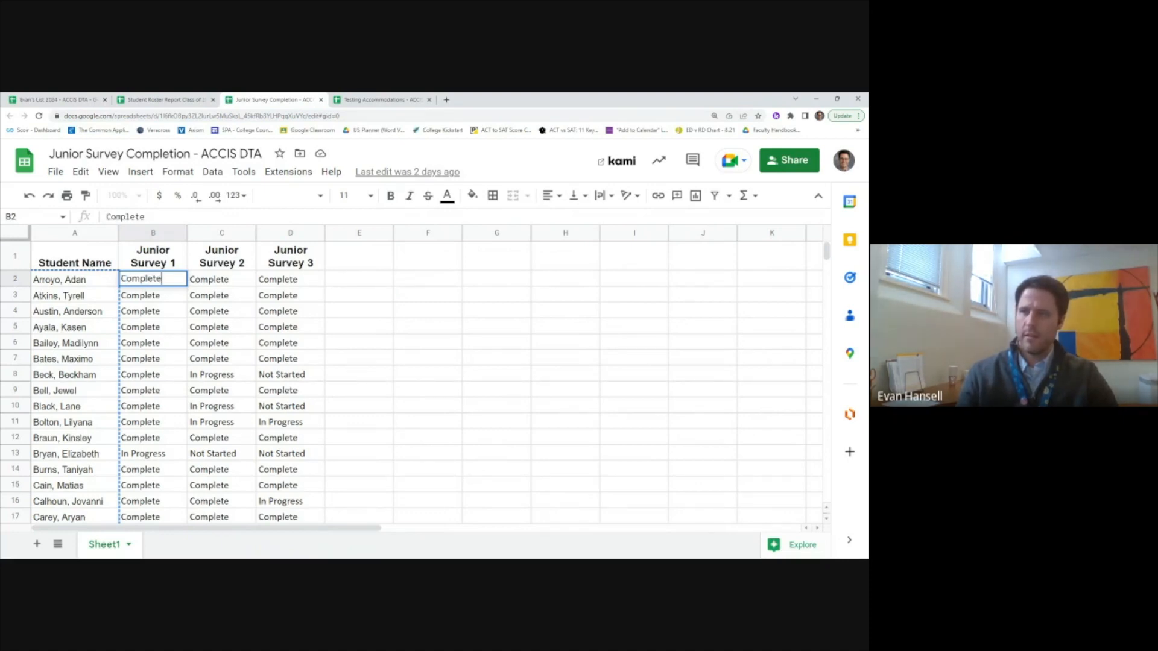
{"action": "key", "text": "Return"}
{"action": "left_click", "coordinate": [57, 100]}
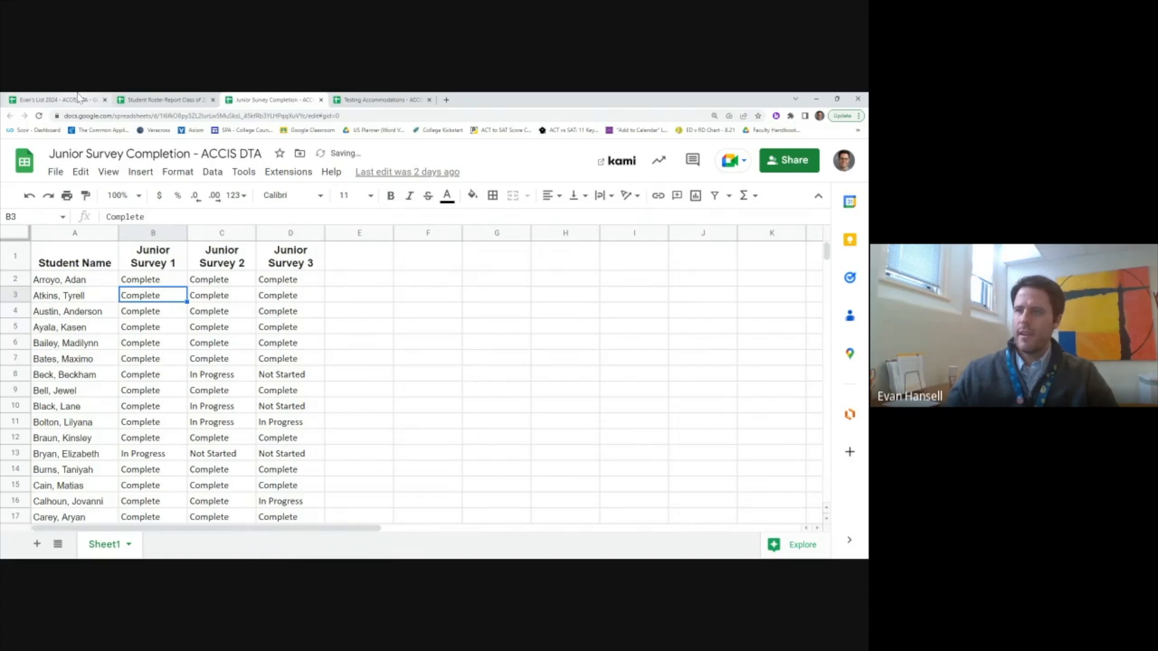